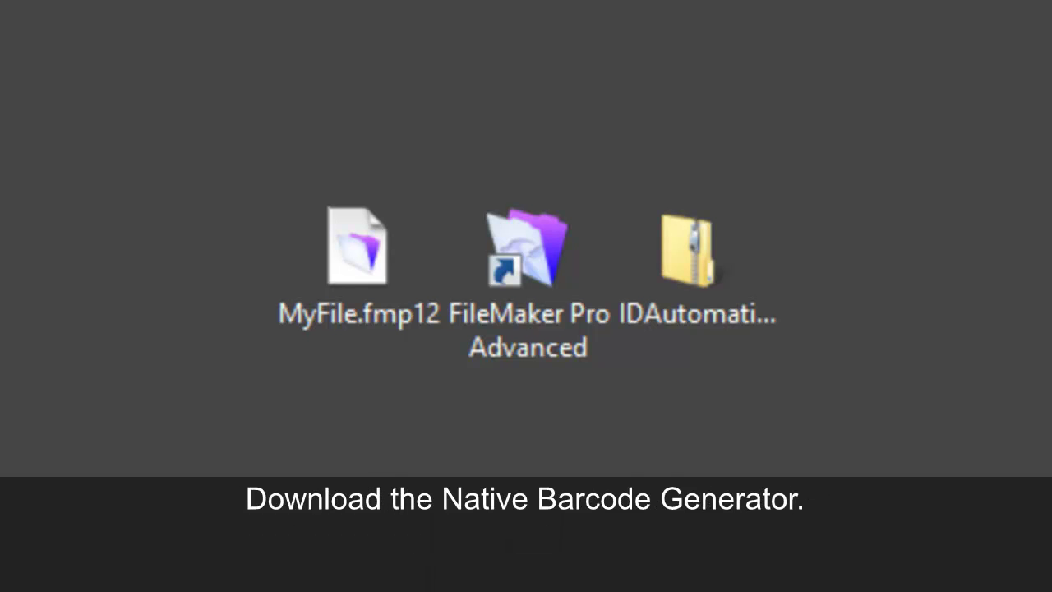
Extract the IDAutomation zip to the suggested IDAutomation_Linear_FileMakerNativeBarcodeGenerator folder and select it.
click(732, 261)
right_click(726, 254)
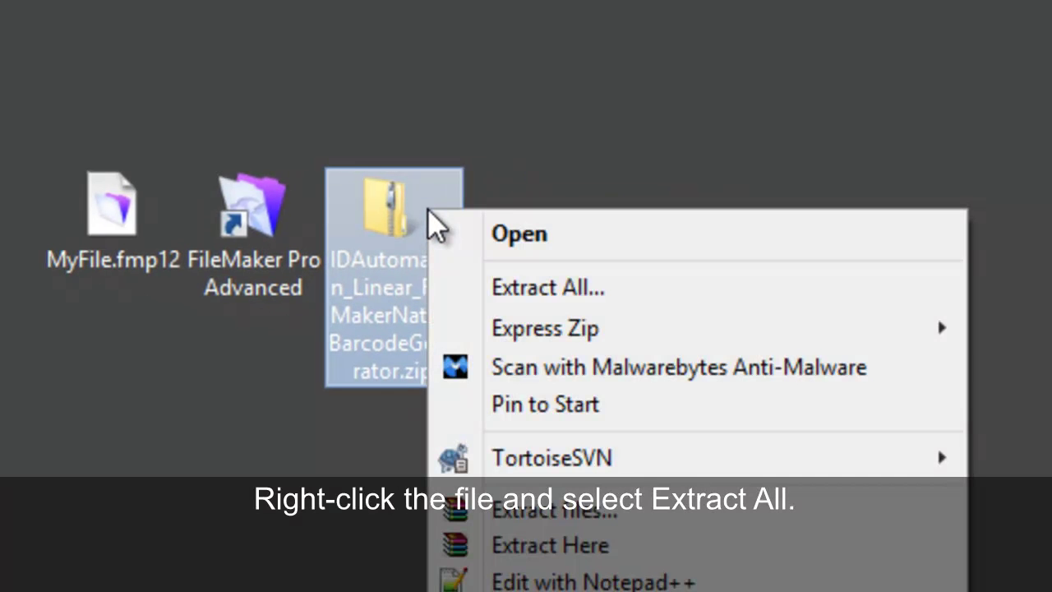
click(505, 285)
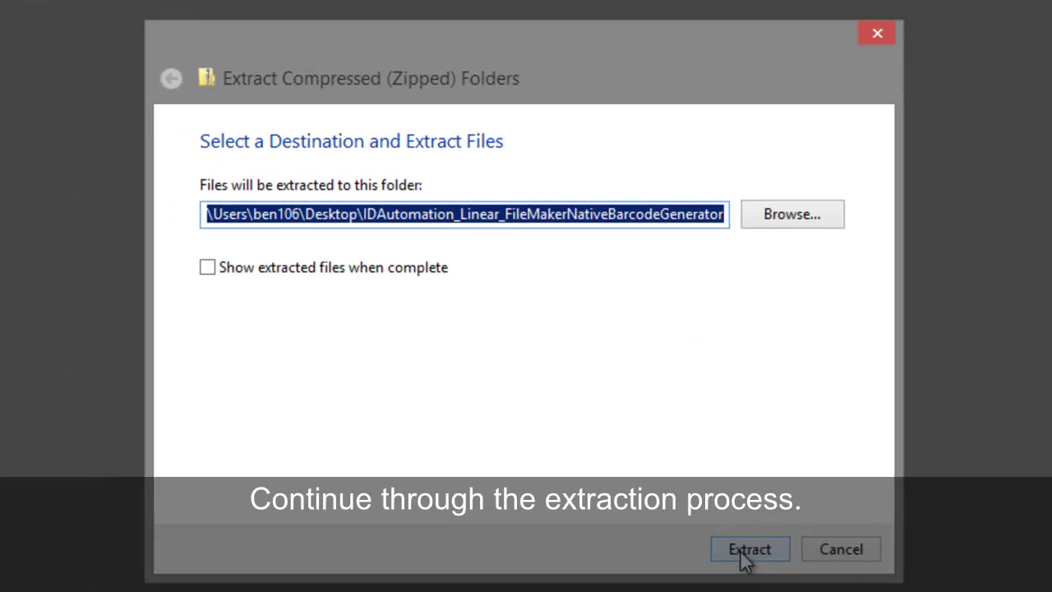
click(745, 549)
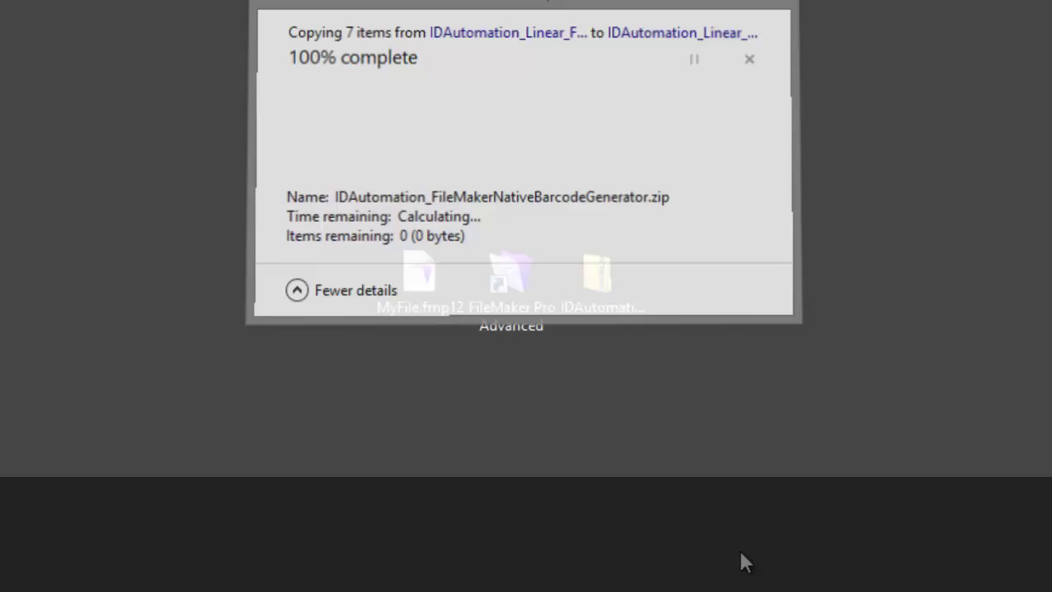
click(669, 328)
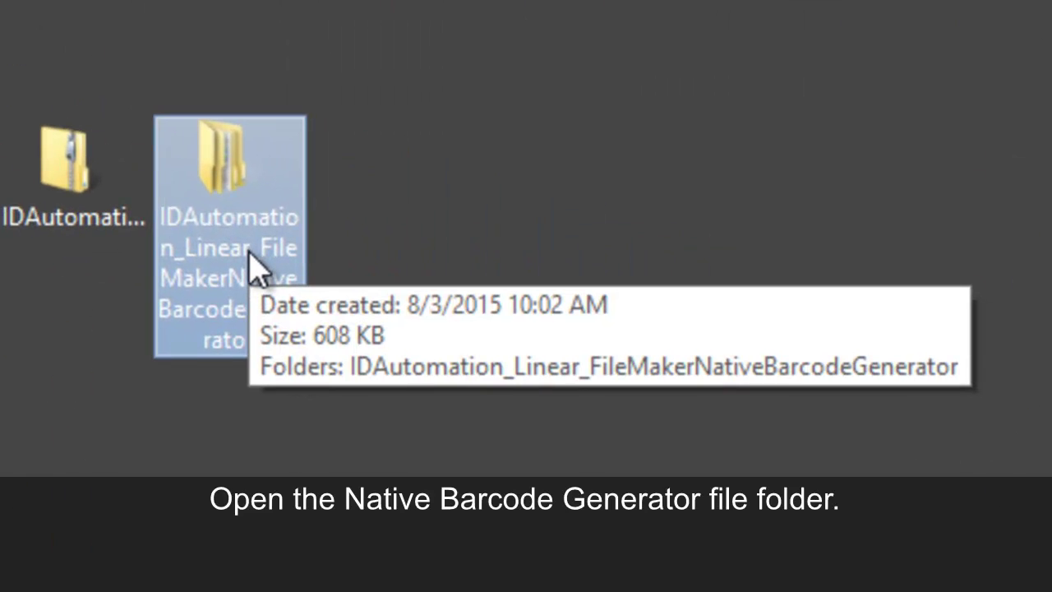
Open the extracted folder and widen the Name column to show full file names.
double_click(228, 185)
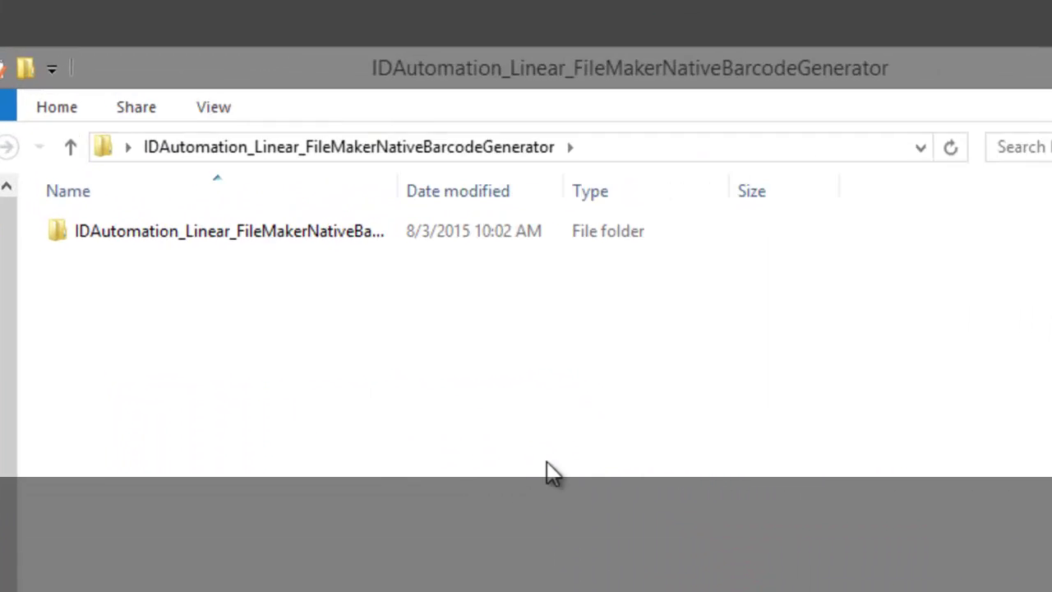
drag(399, 189, 615, 185)
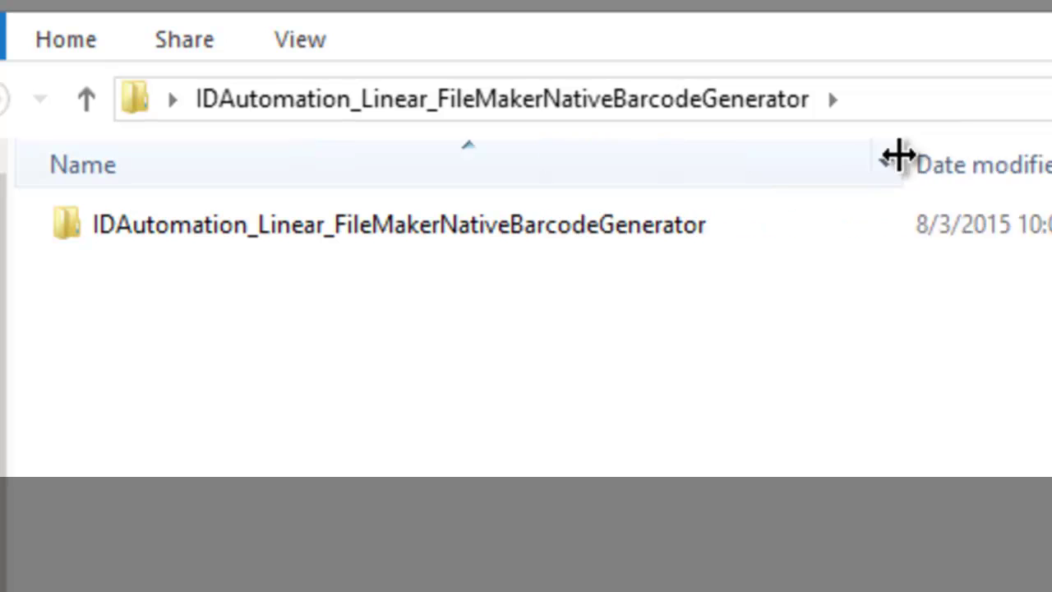
drag(898, 156, 936, 156)
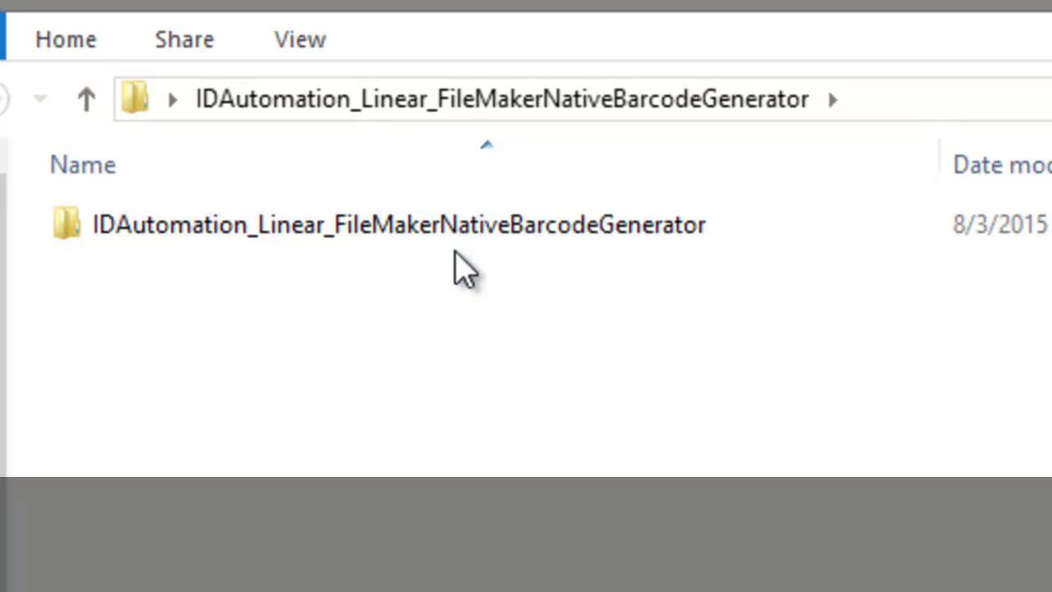
Browse the inner generator and Previous Version folders, then select the barcode generator .fmp12 file.
click(428, 239)
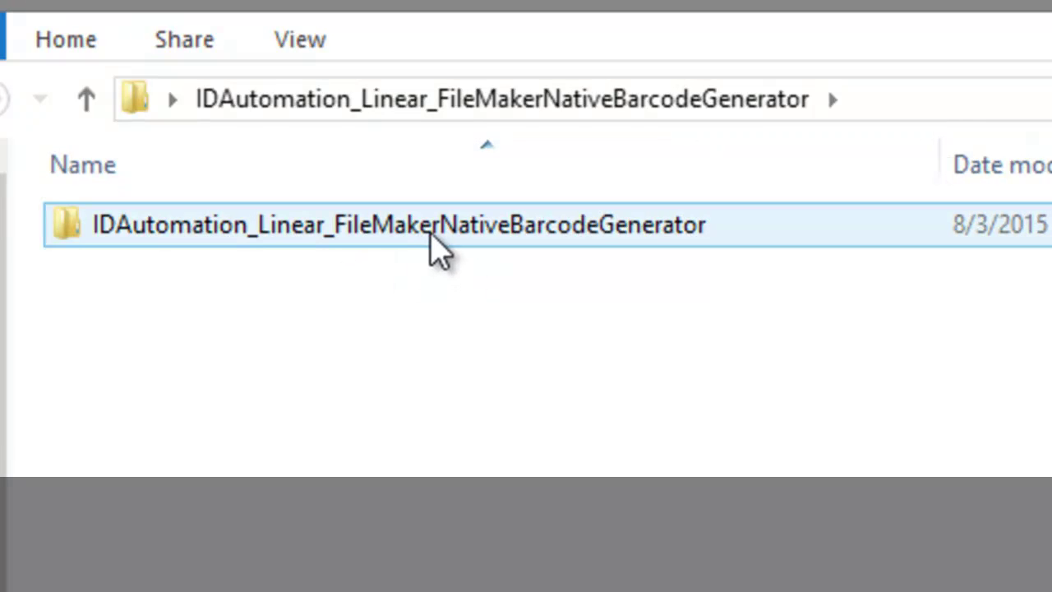
double_click(430, 241)
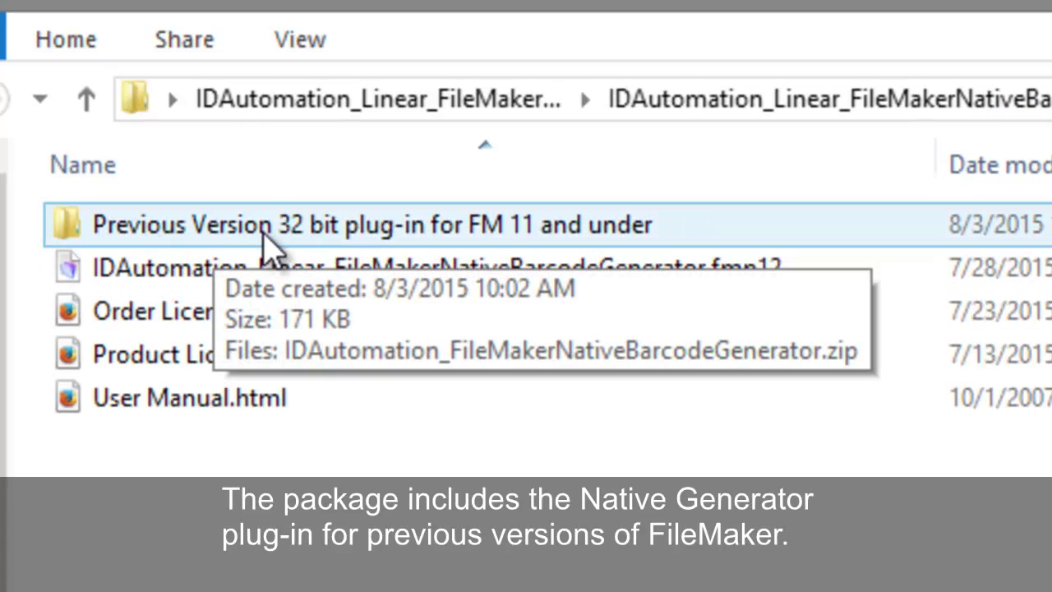
double_click(323, 223)
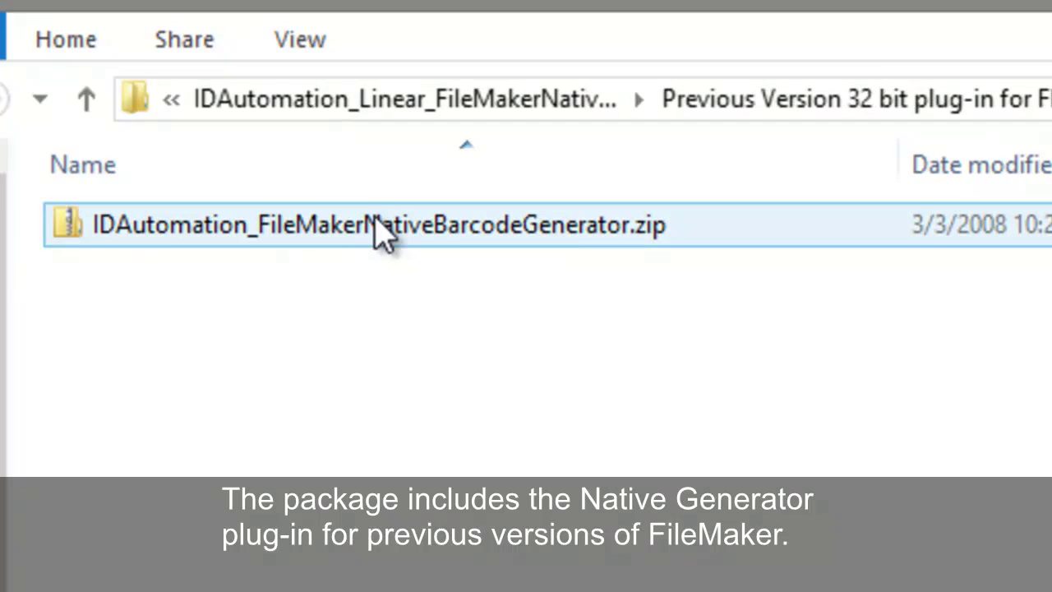
key(alt+Left)
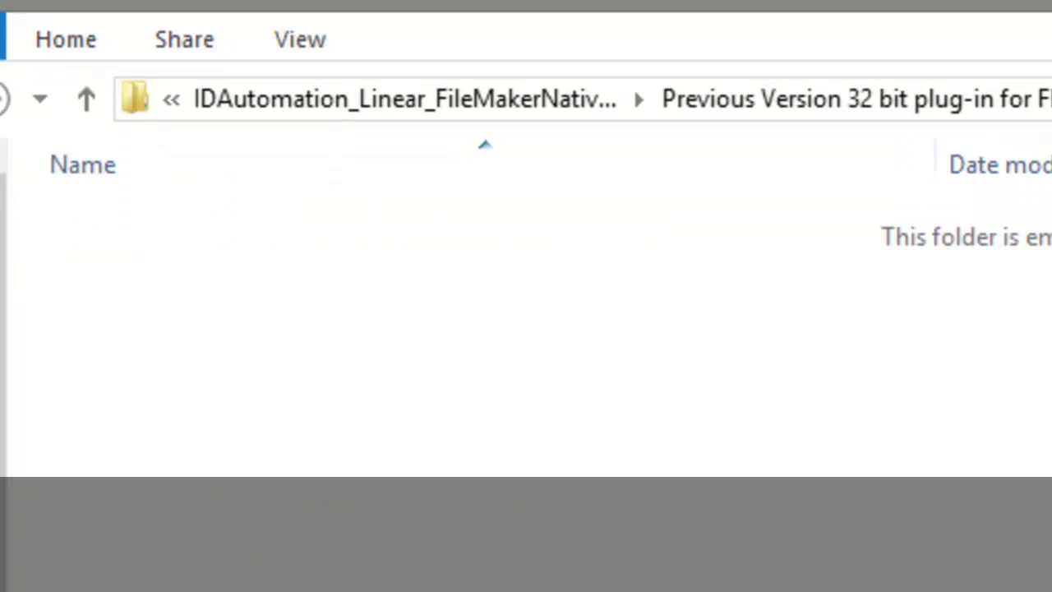
click(497, 268)
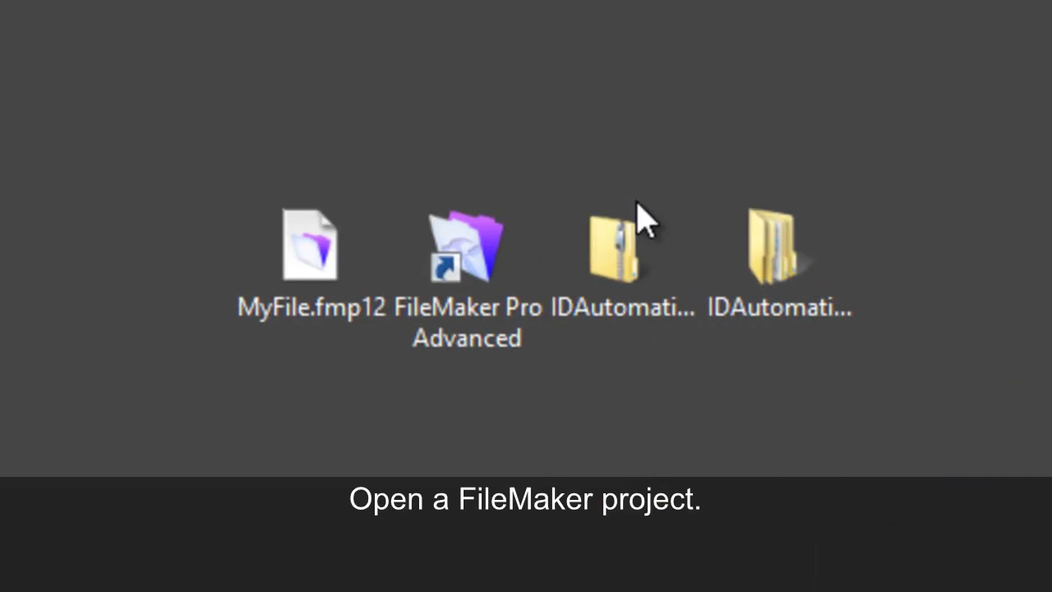
Open MyFile.fmp12 from the desktop in FileMaker Pro Advanced.
drag(321, 275, 313, 357)
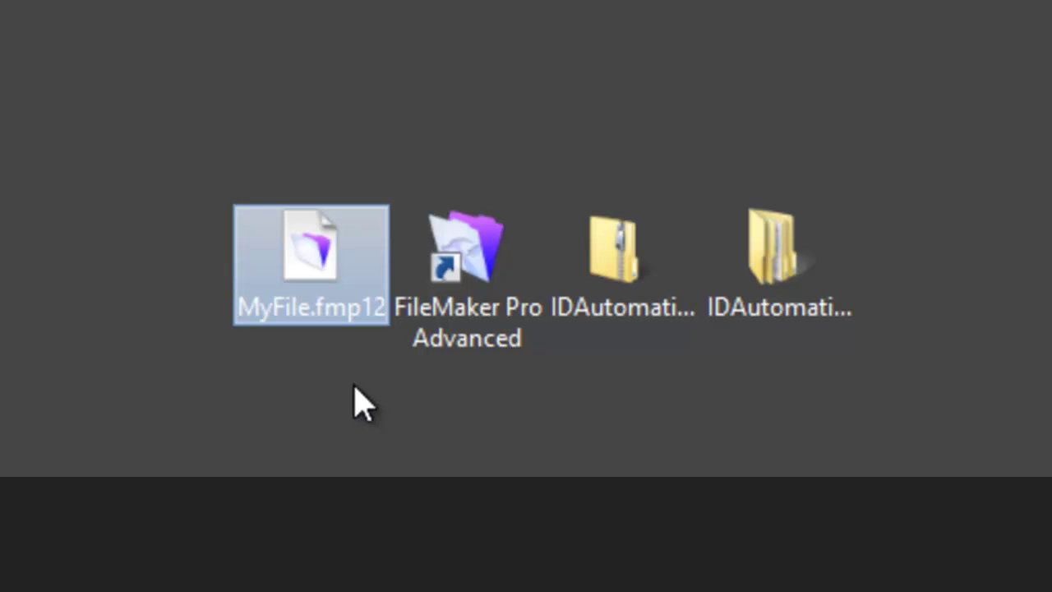
double_click(314, 254)
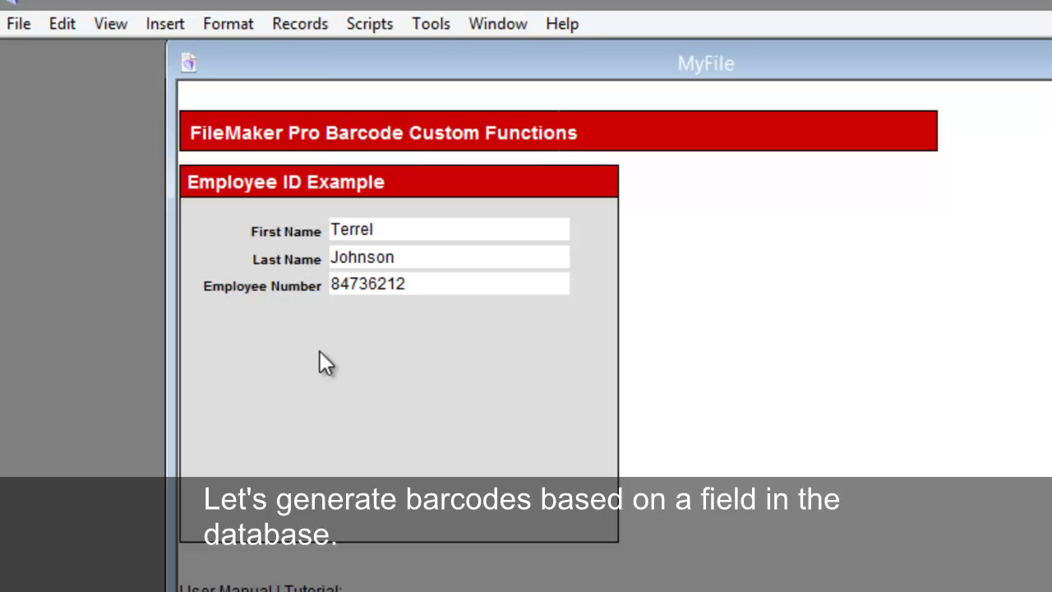
Move to the next employee record and switch the file to Layout mode.
key(ctrl+Down)
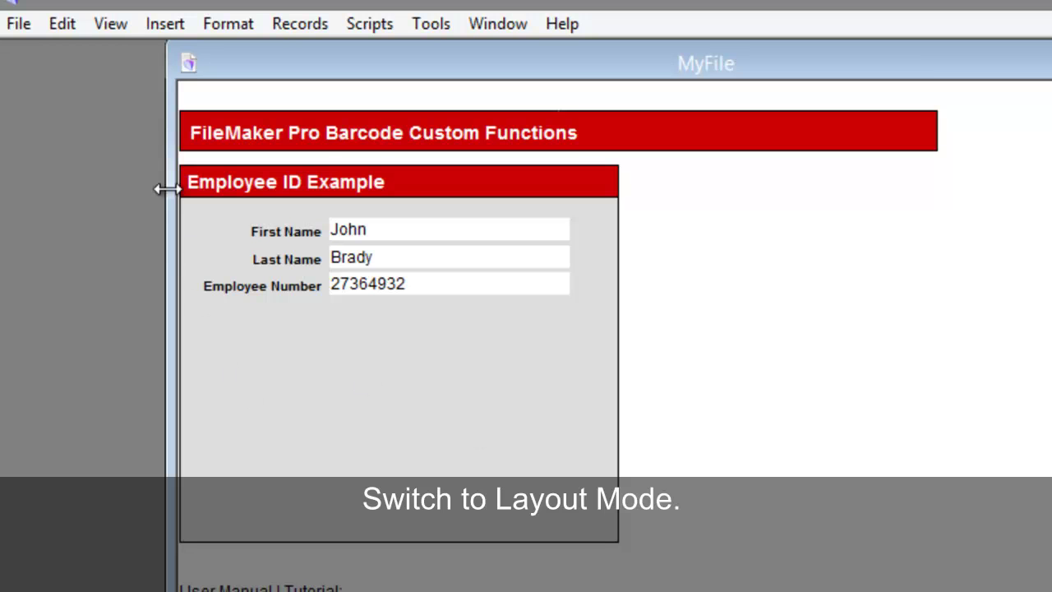
click(121, 21)
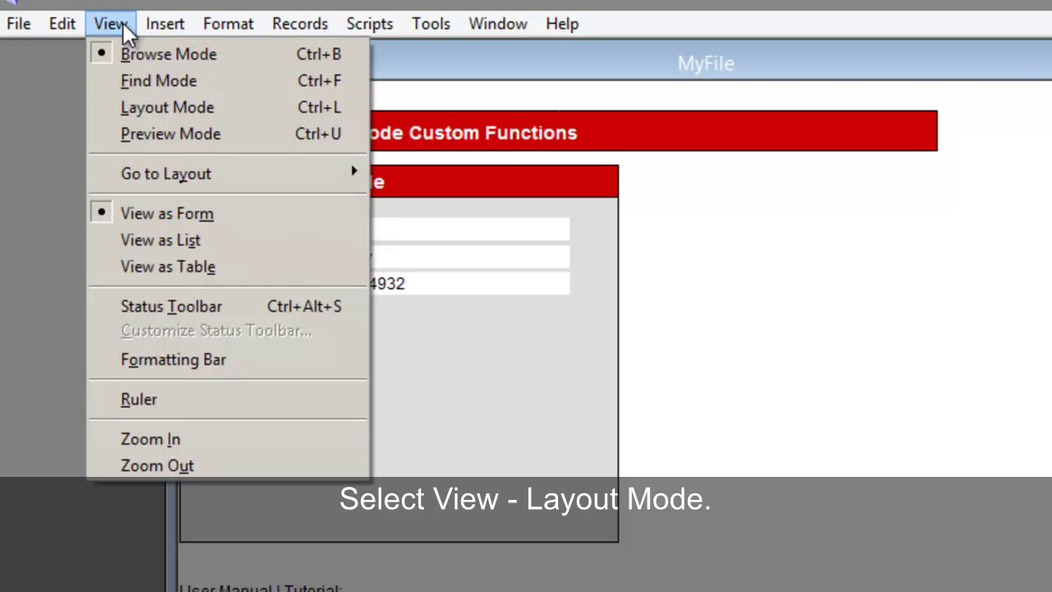
click(149, 104)
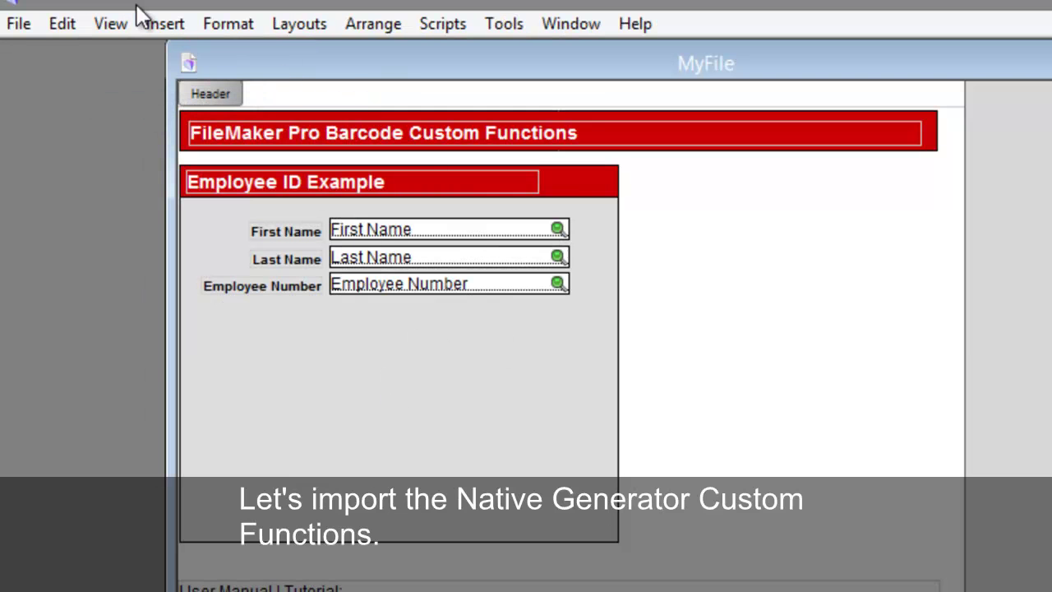
In Manage Custom Functions, import from IDAutomation_Linear_FileMakerNativeBarcodeGenerator.fmp12.
click(14, 33)
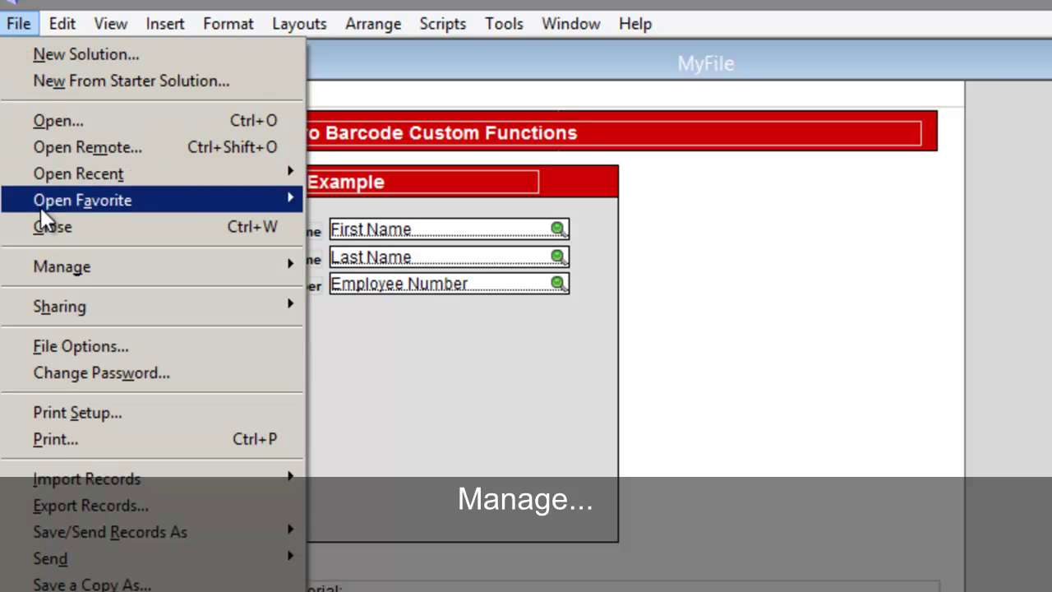
mouse_move(49, 271)
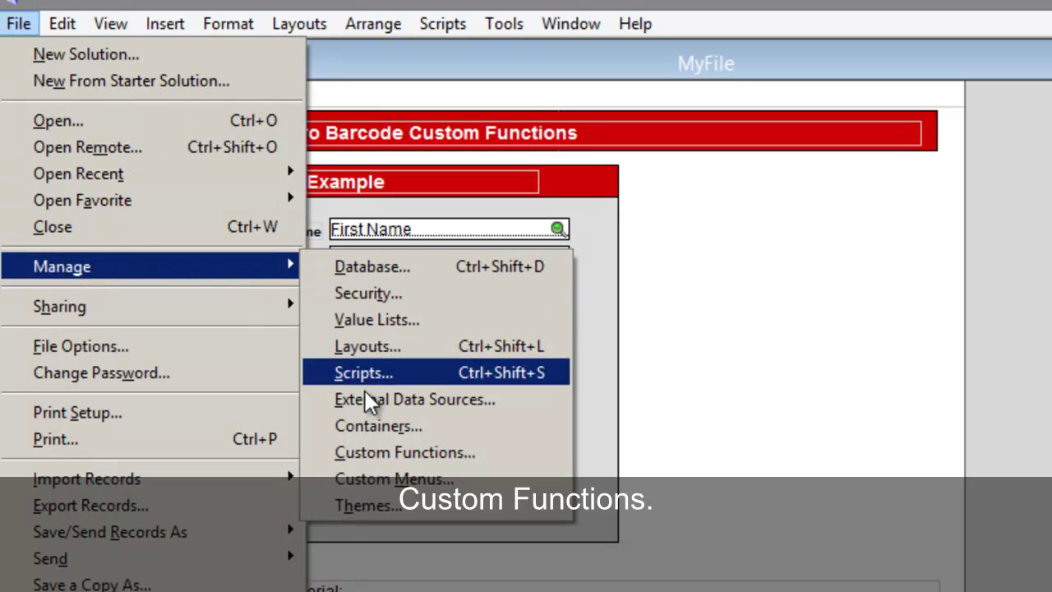
click(365, 453)
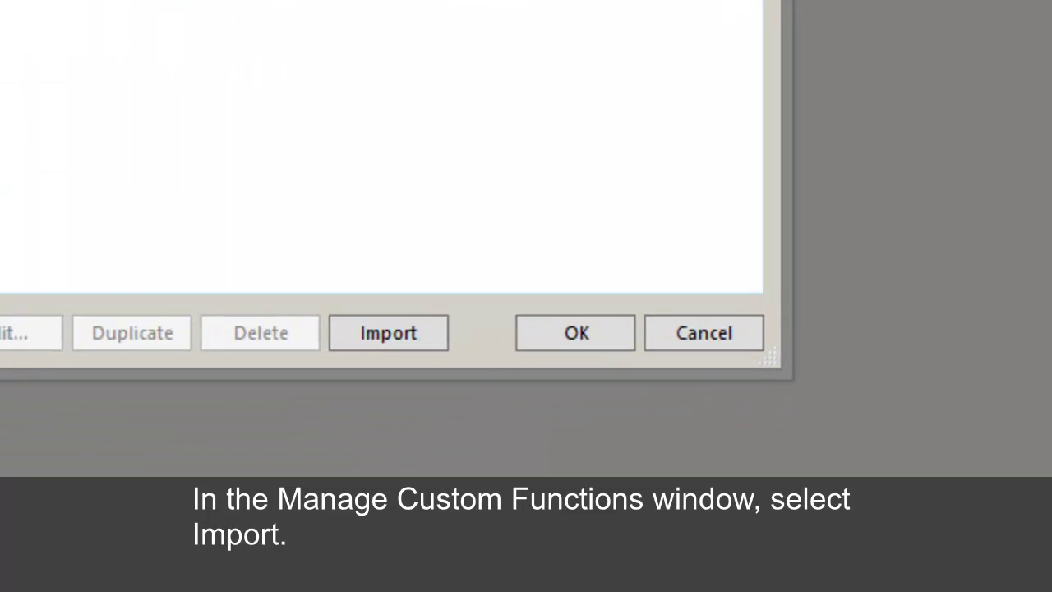
click(367, 325)
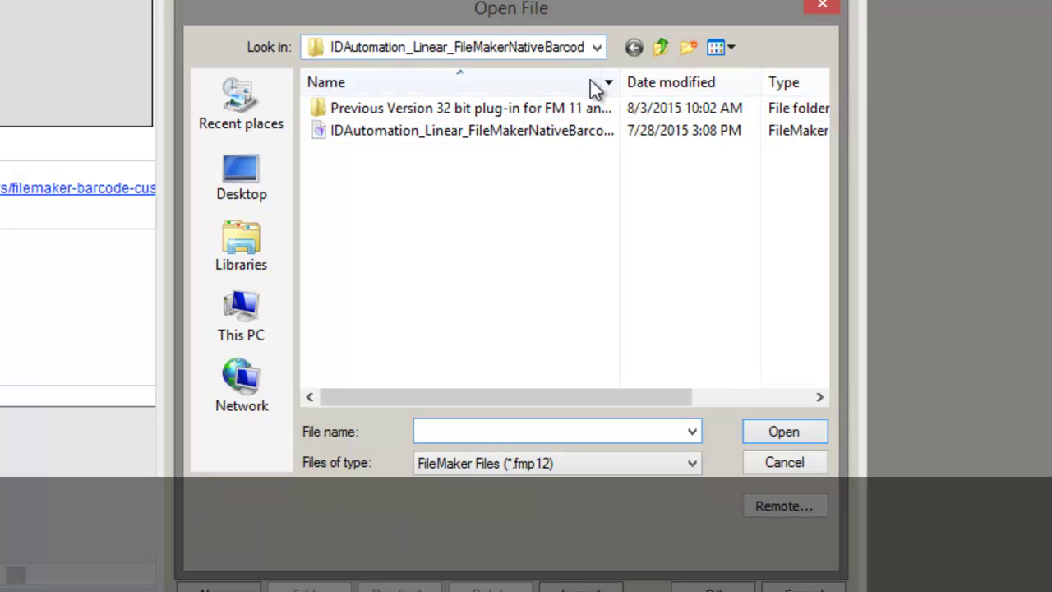
drag(619, 82, 744, 82)
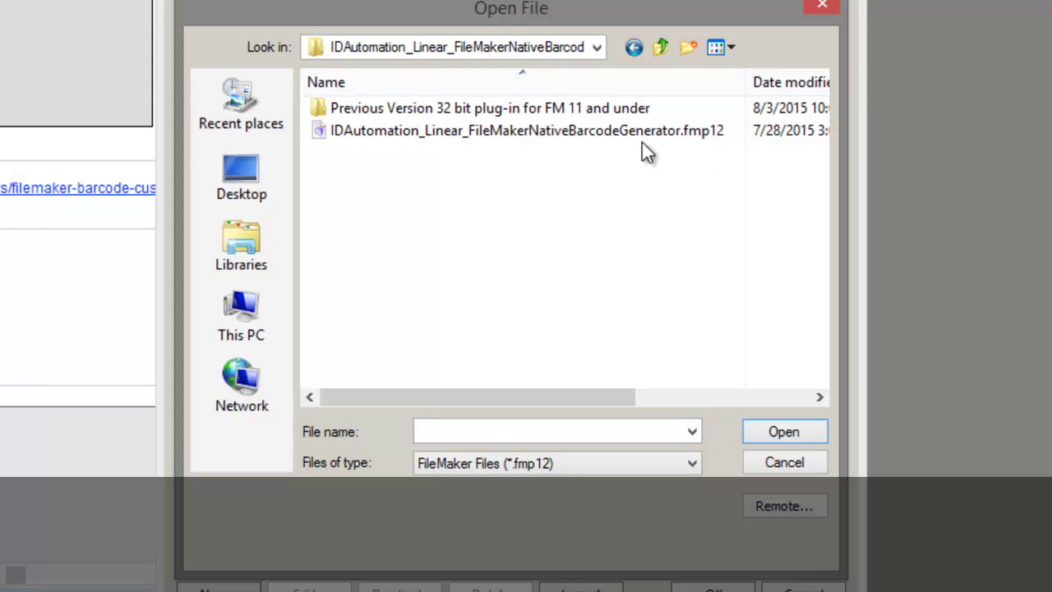
double_click(522, 132)
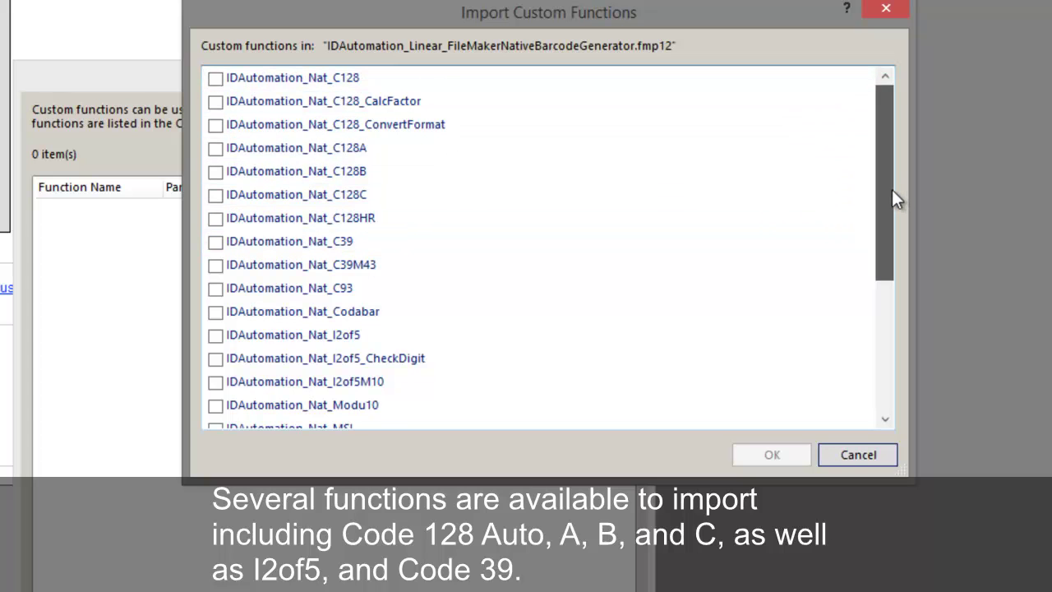
Mark every IDAutomation custom function, including IDAutomation_Nat_C128, and import them.
mouse_move(889, 174)
mouse_down()
mouse_move(912, 367)
mouse_move(891, 182)
mouse_up()
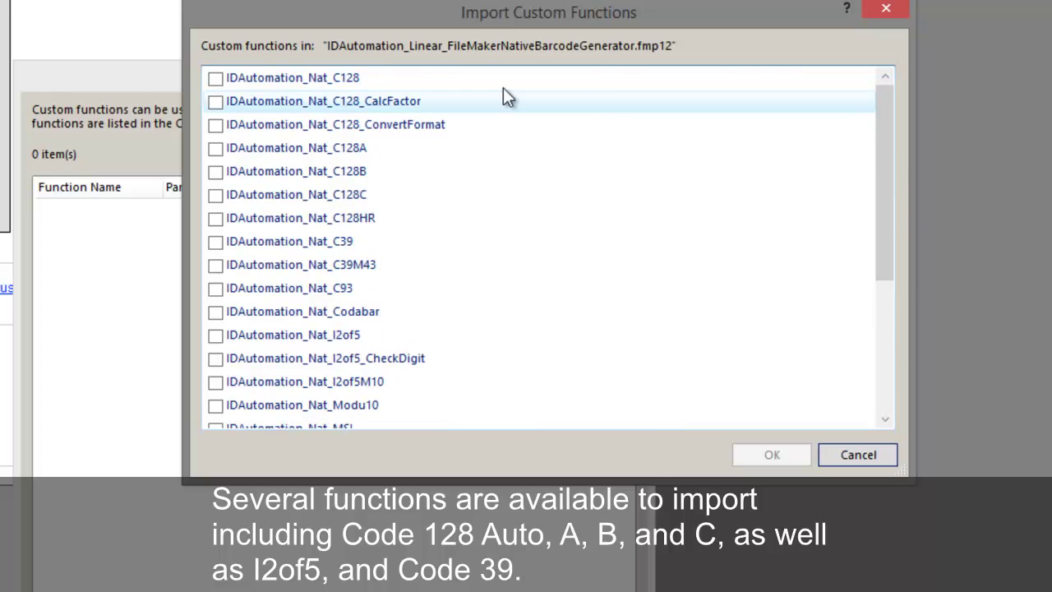
click(361, 79)
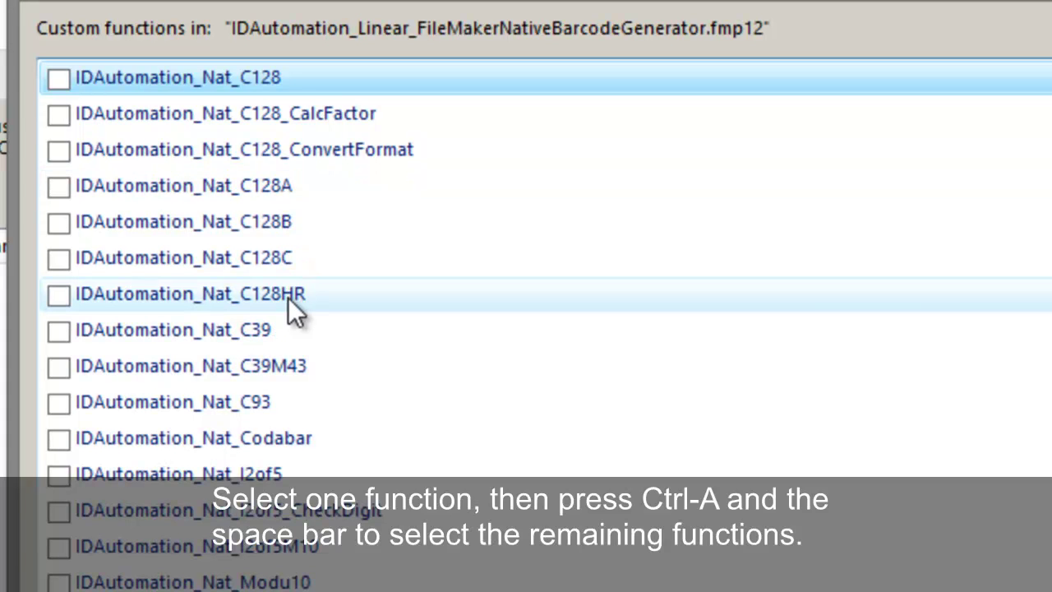
key(ctrl+a)
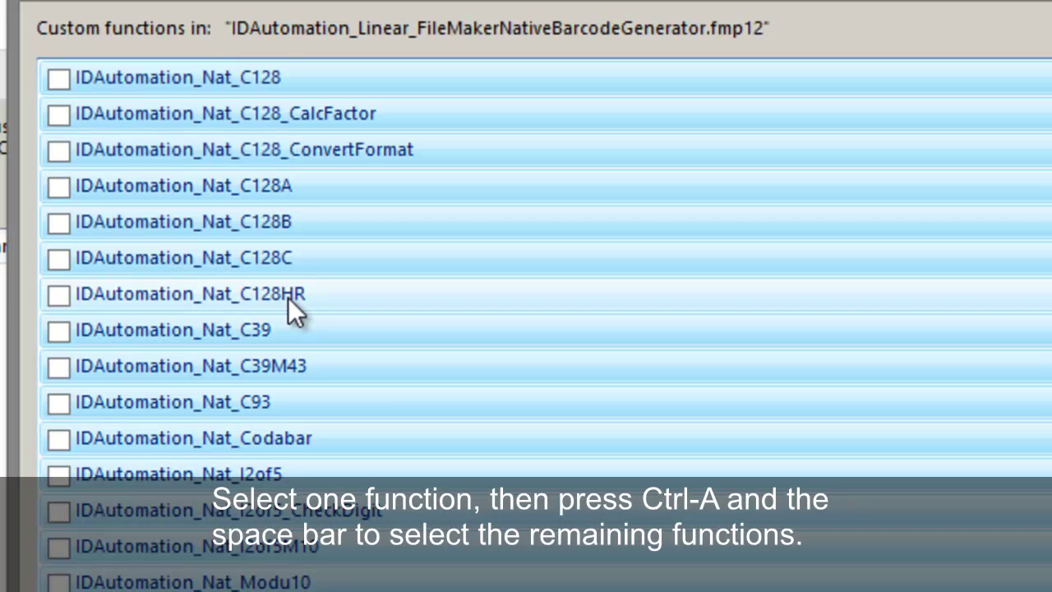
key(space)
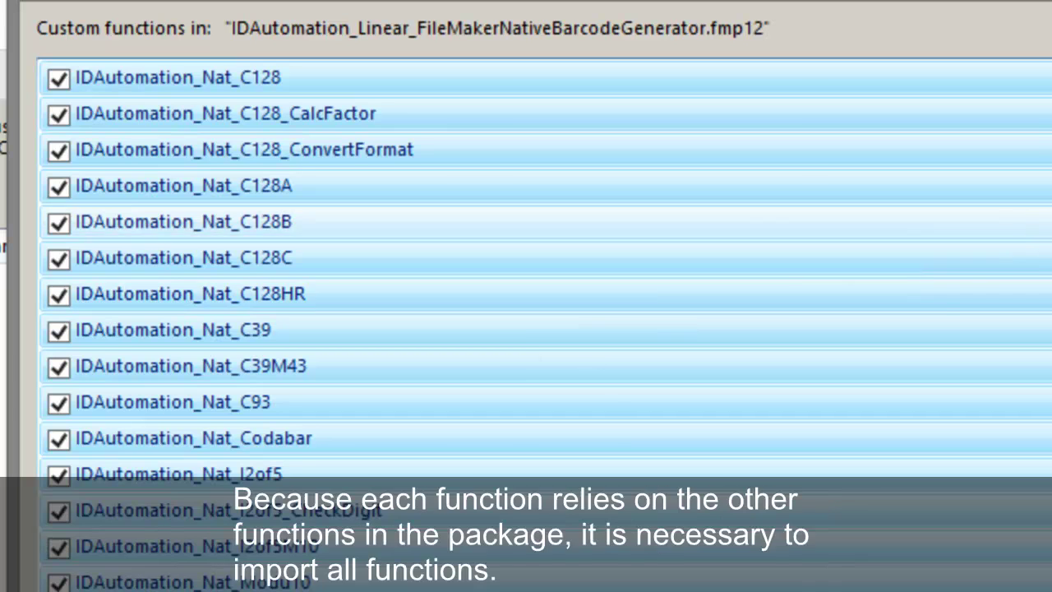
scroll(542, 328, down, 4)
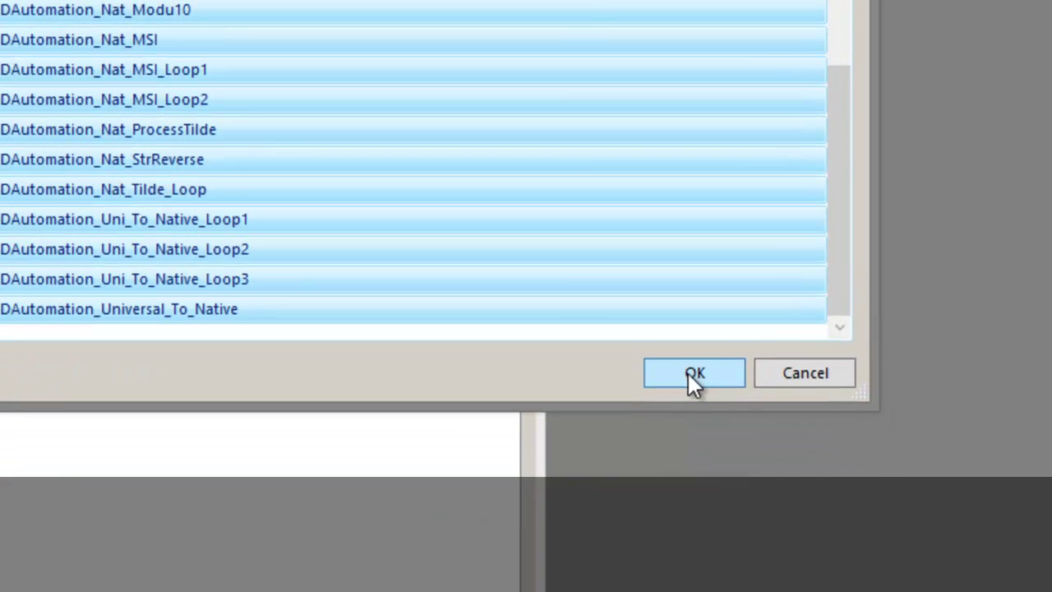
click(690, 373)
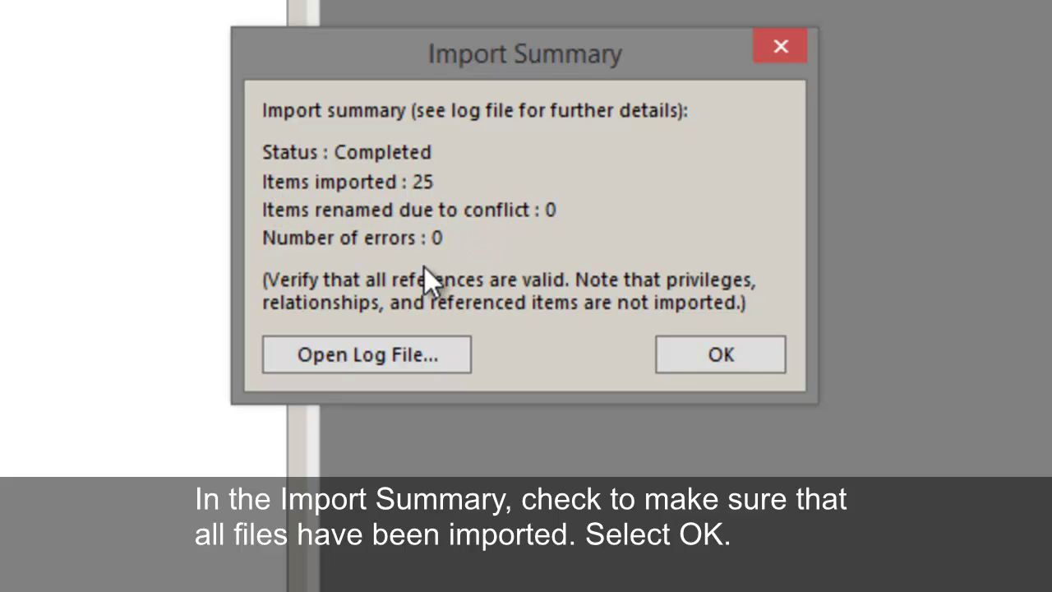
Dismiss the import summary reporting 25 functions imported.
click(724, 362)
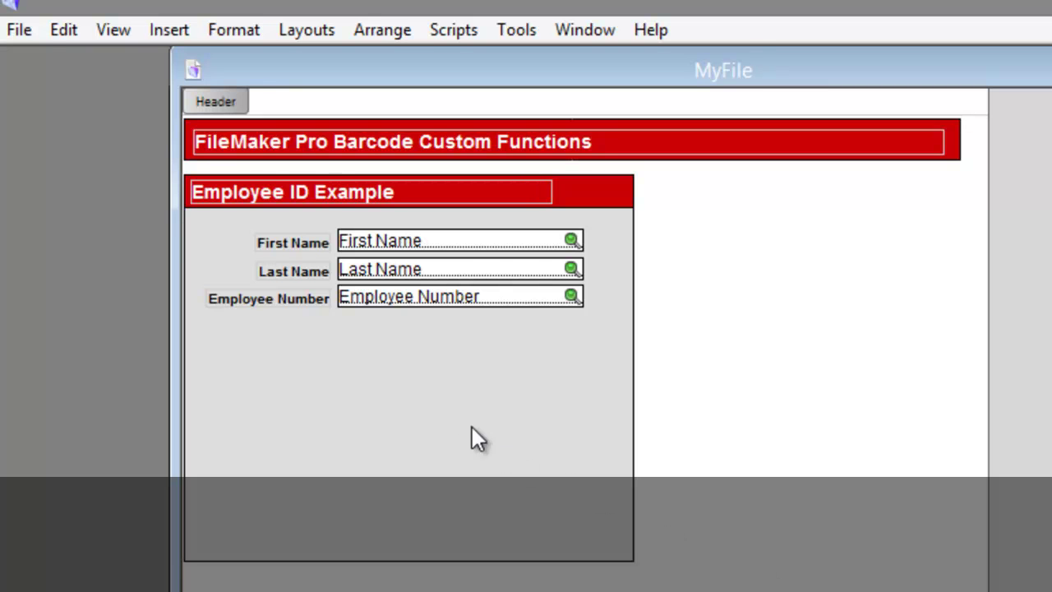
In Manage Database, define a new field named MyBarcode with type Calculation.
click(20, 33)
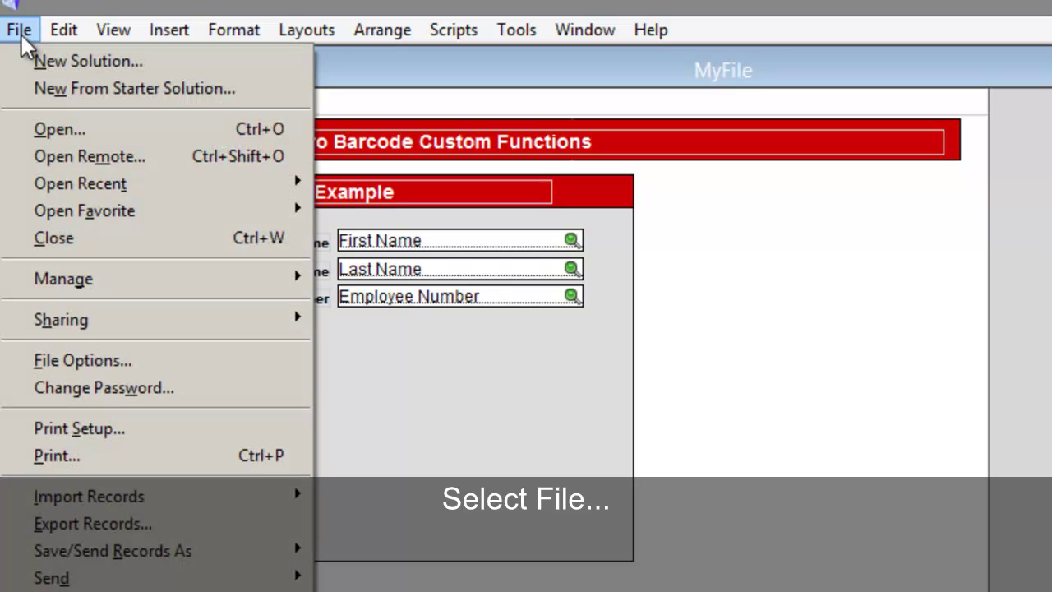
mouse_move(72, 292)
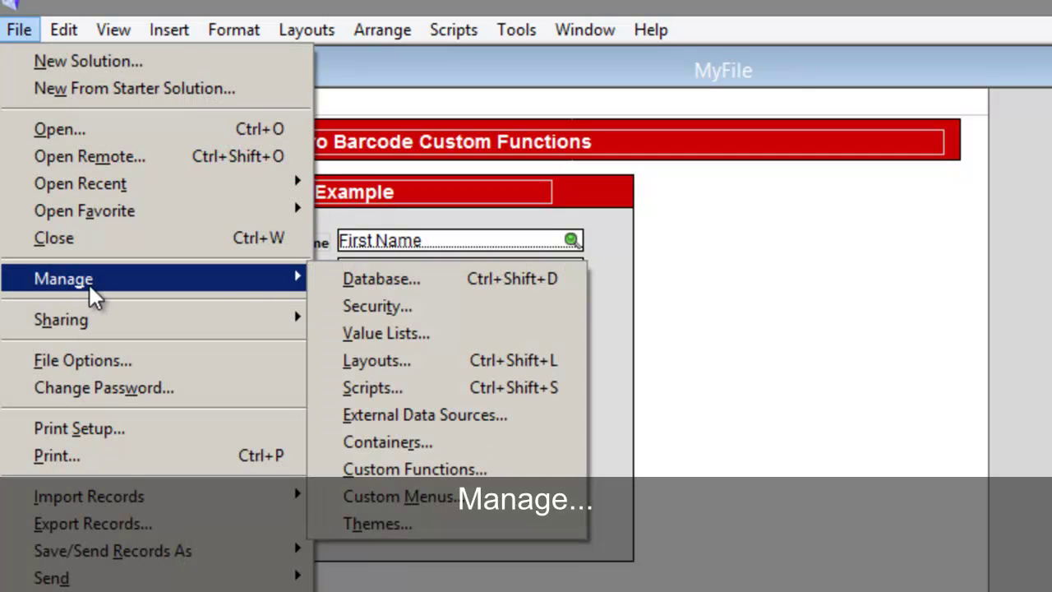
click(378, 280)
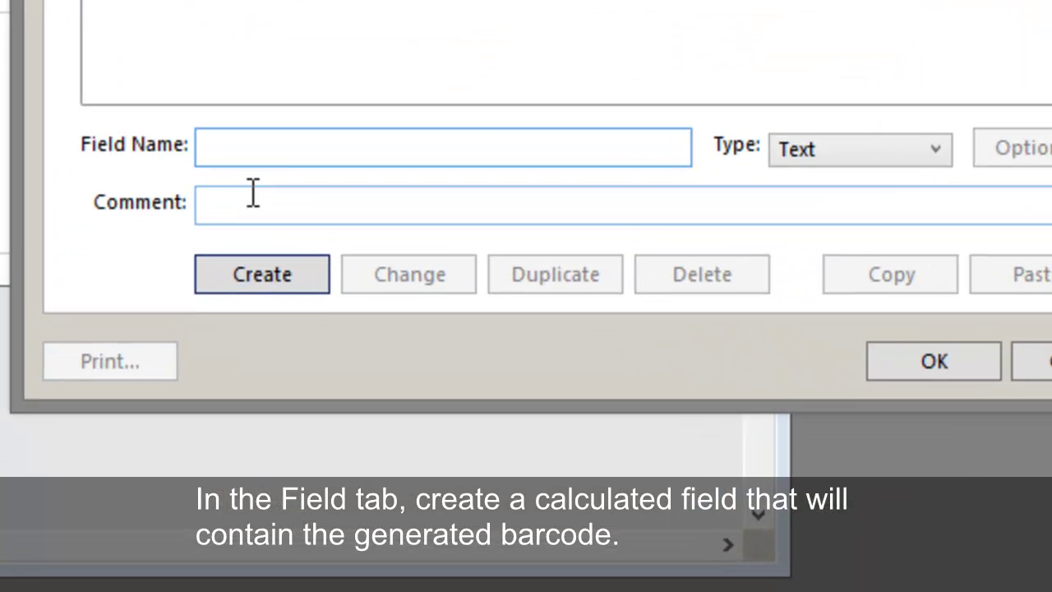
text(My)
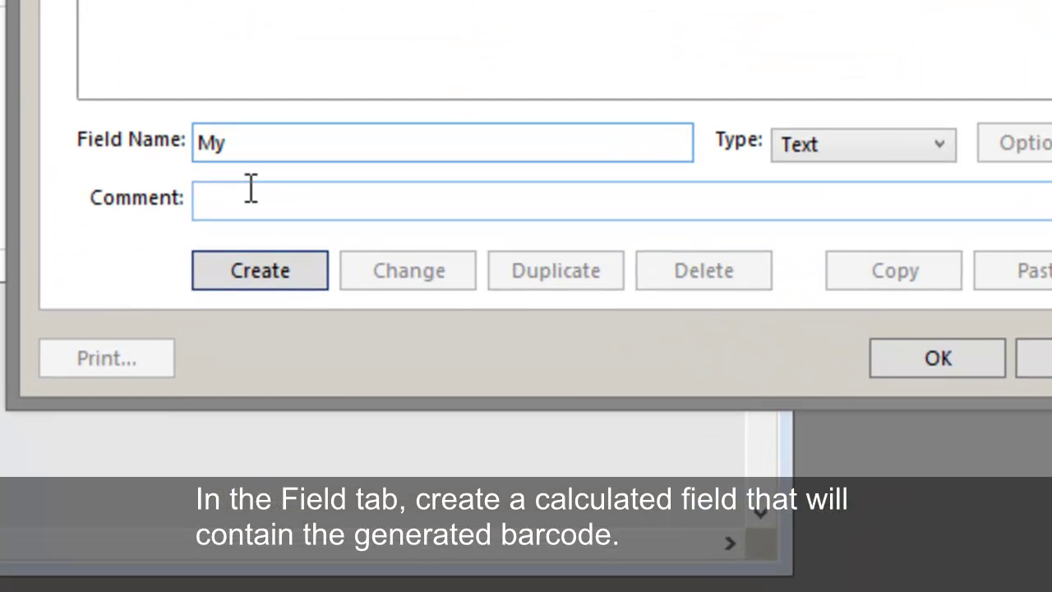
text(Barcode)
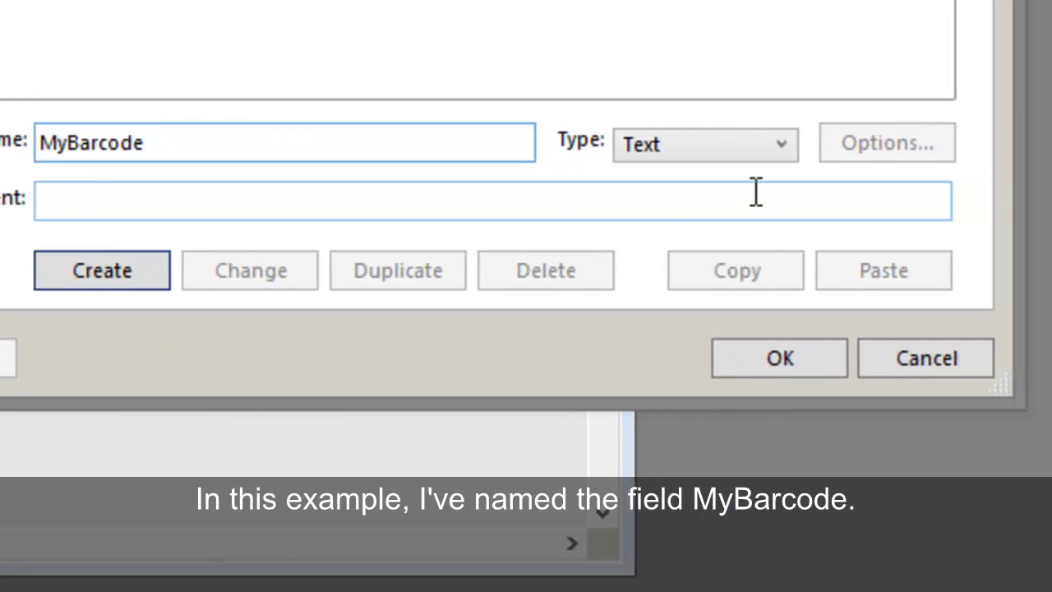
click(775, 152)
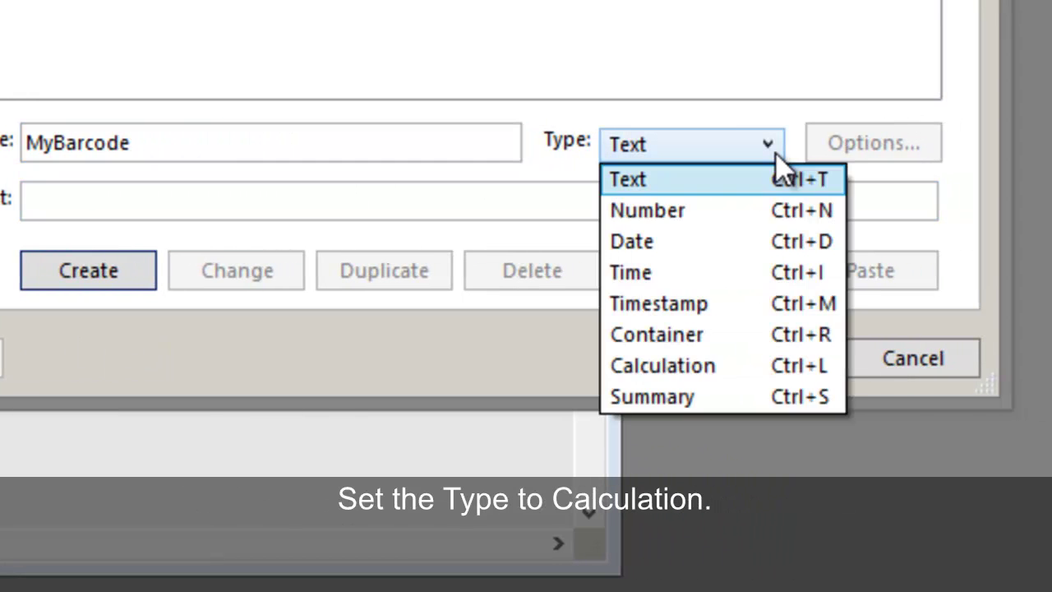
click(700, 364)
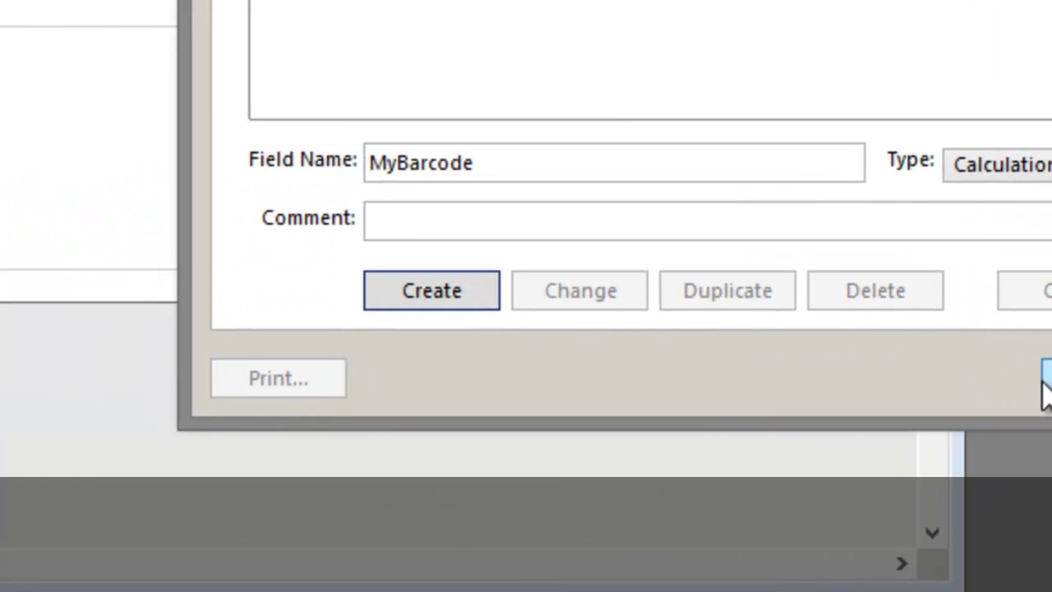
click(422, 207)
Create MyBarcode and insert the IDAutomation_Nat_C128 function into its formula.
click(462, 293)
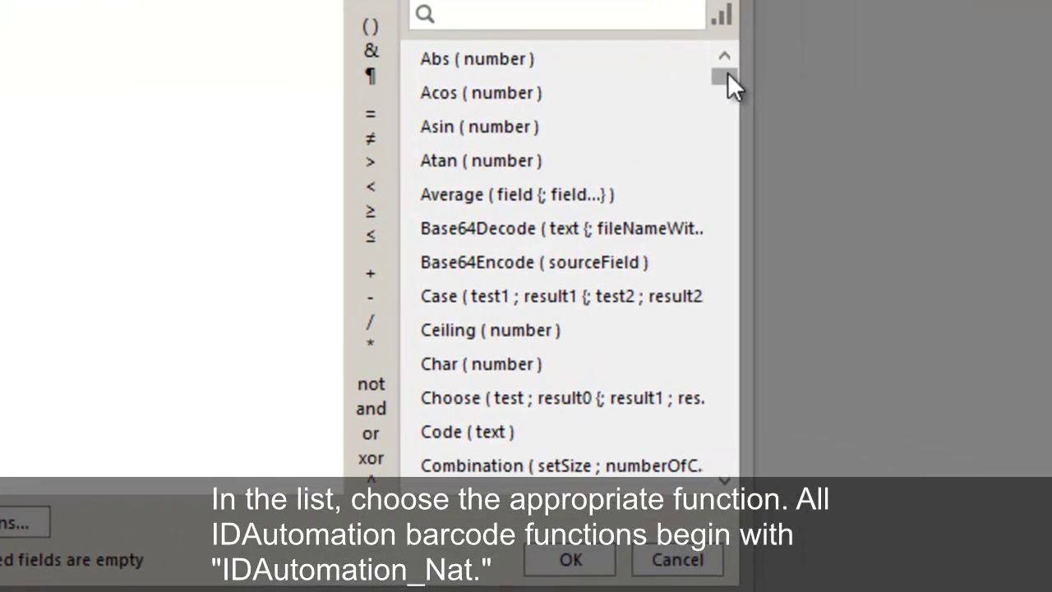
drag(987, 122, 987, 132)
drag(727, 84, 732, 307)
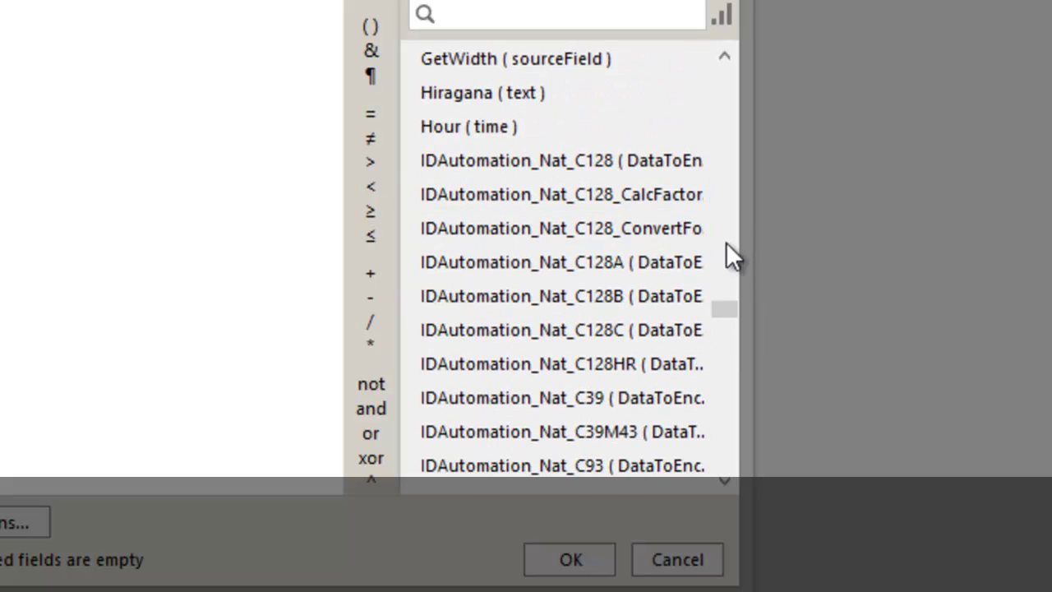
drag(753, 260, 926, 267)
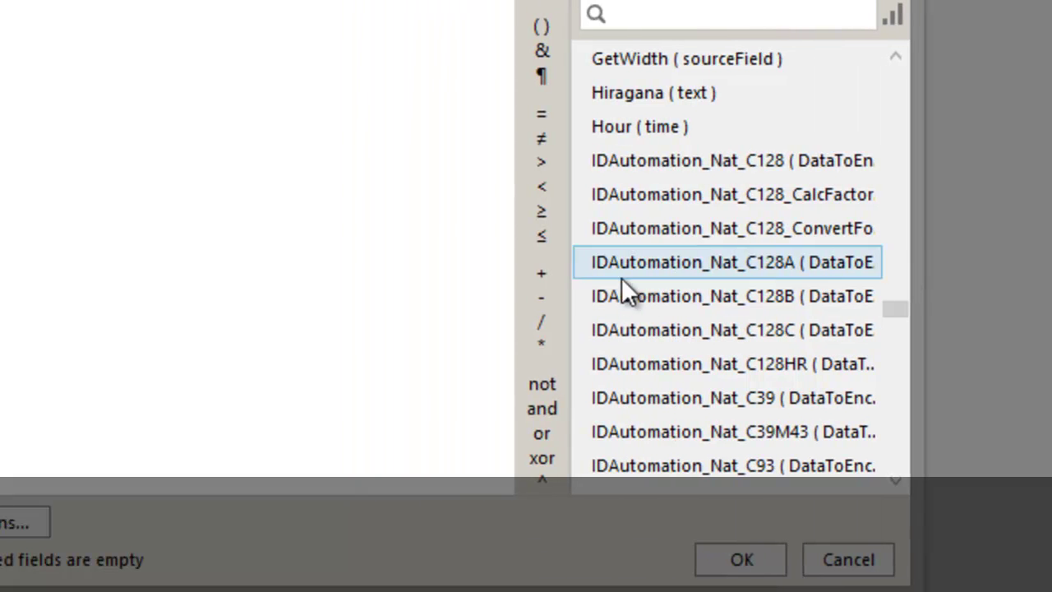
click(704, 161)
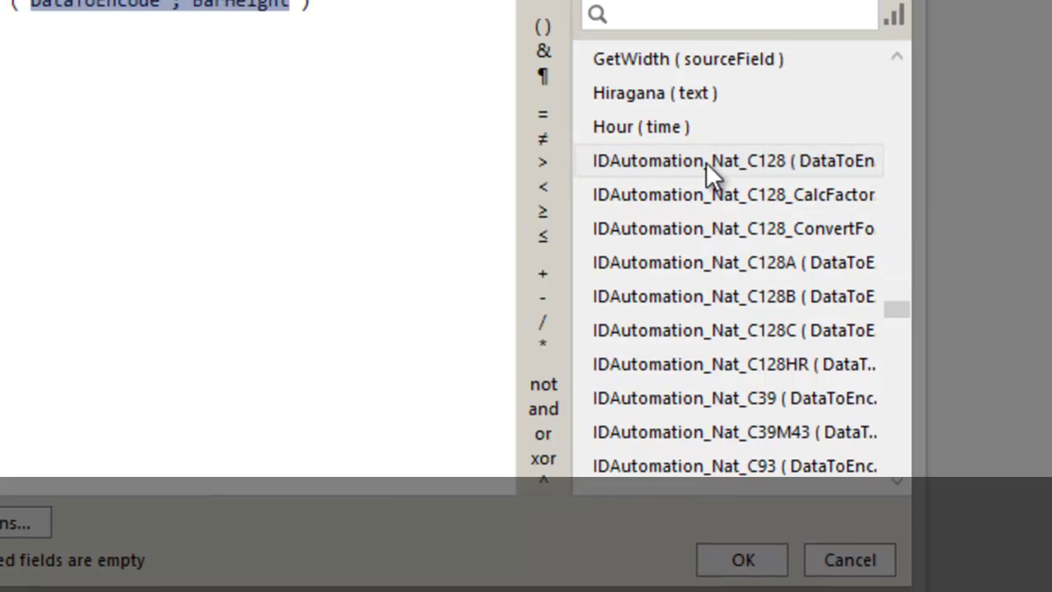
double_click(705, 162)
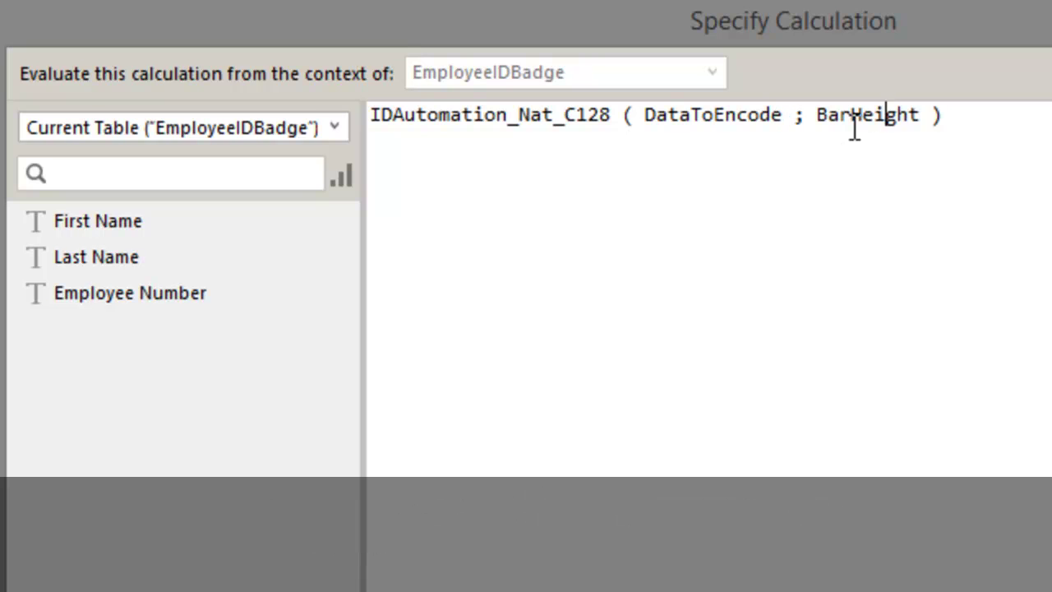
Replace DataToEncode with the Employee Number field and BarHeight with 8.
drag(781, 116, 643, 115)
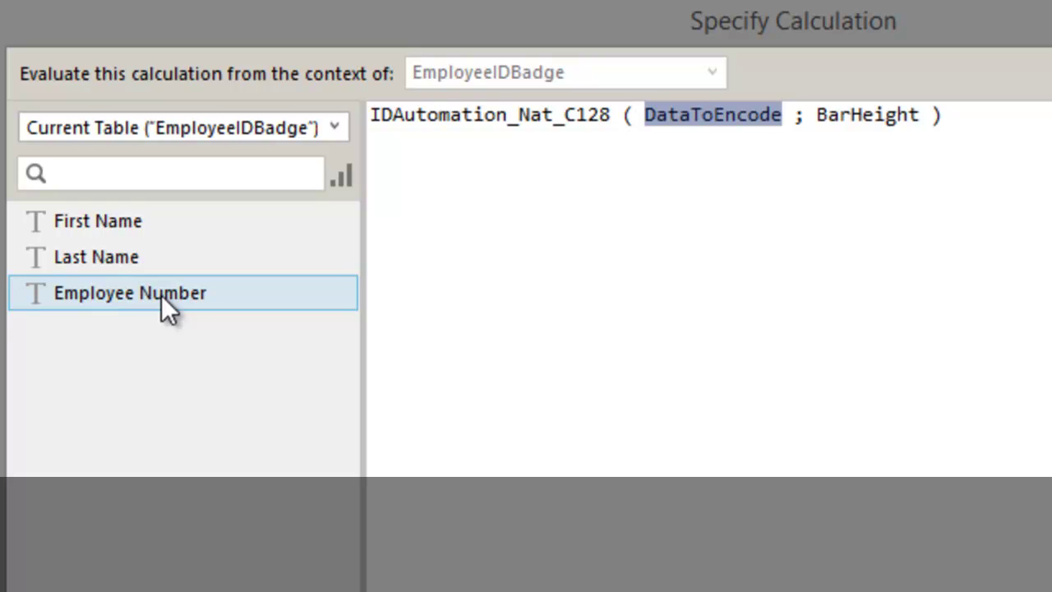
click(184, 292)
double_click(184, 292)
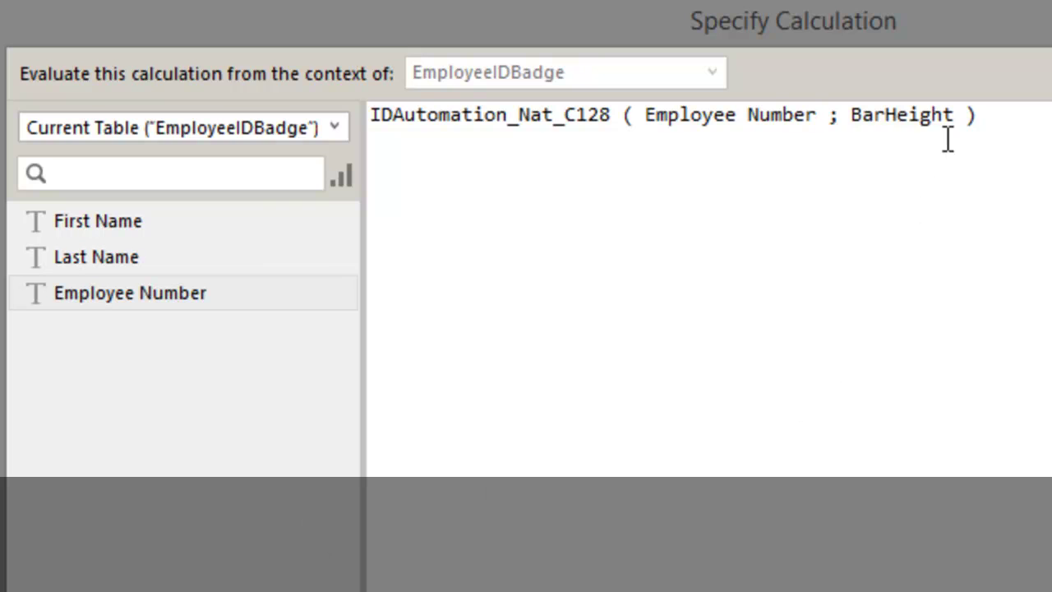
drag(953, 115, 851, 114)
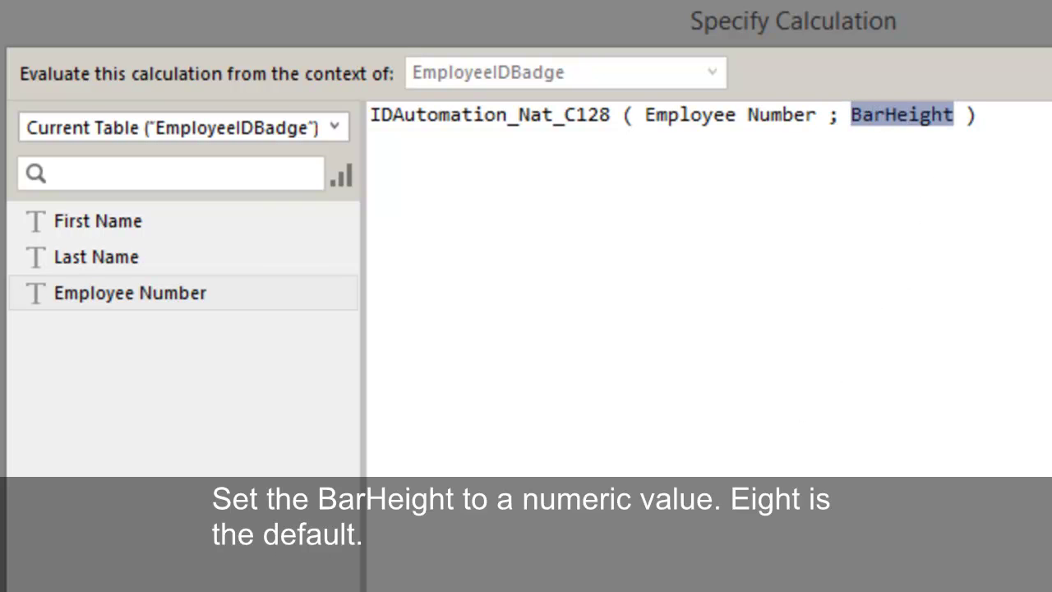
text(8)
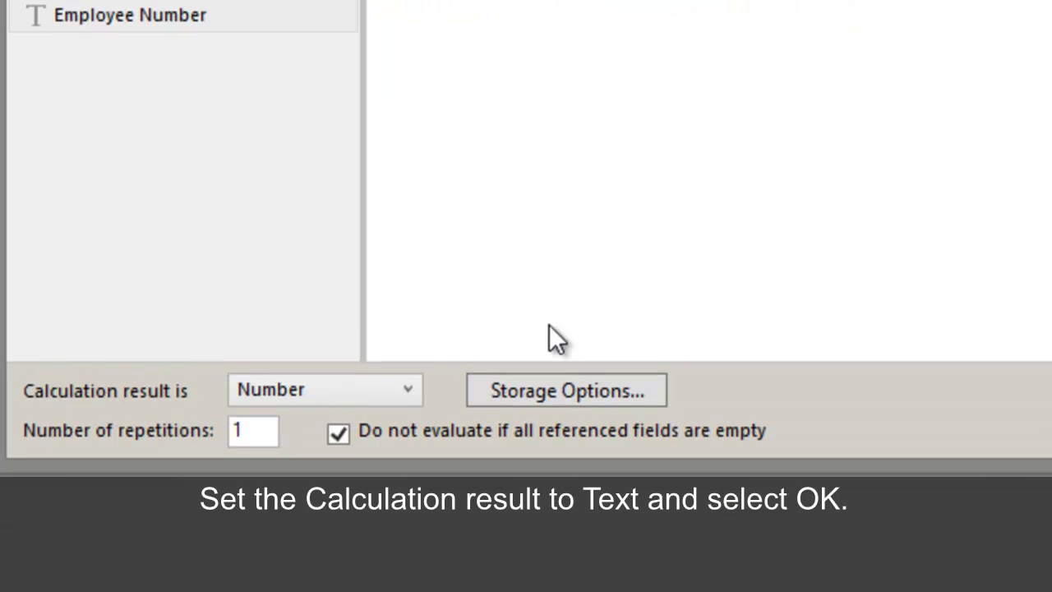
Set MyBarcode's calculation result to Text and confirm both database dialogs.
click(417, 385)
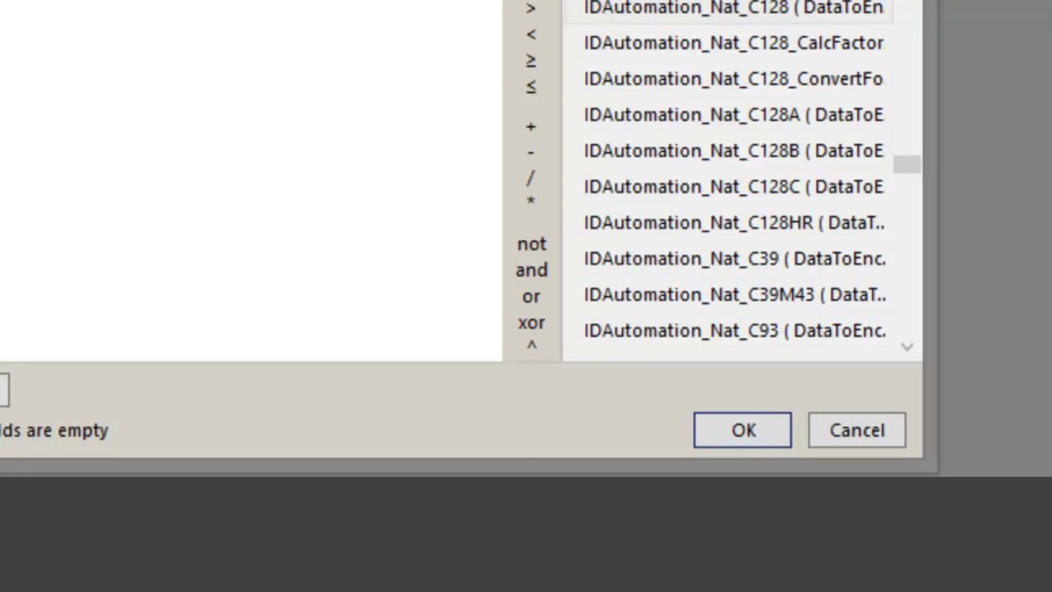
click(731, 435)
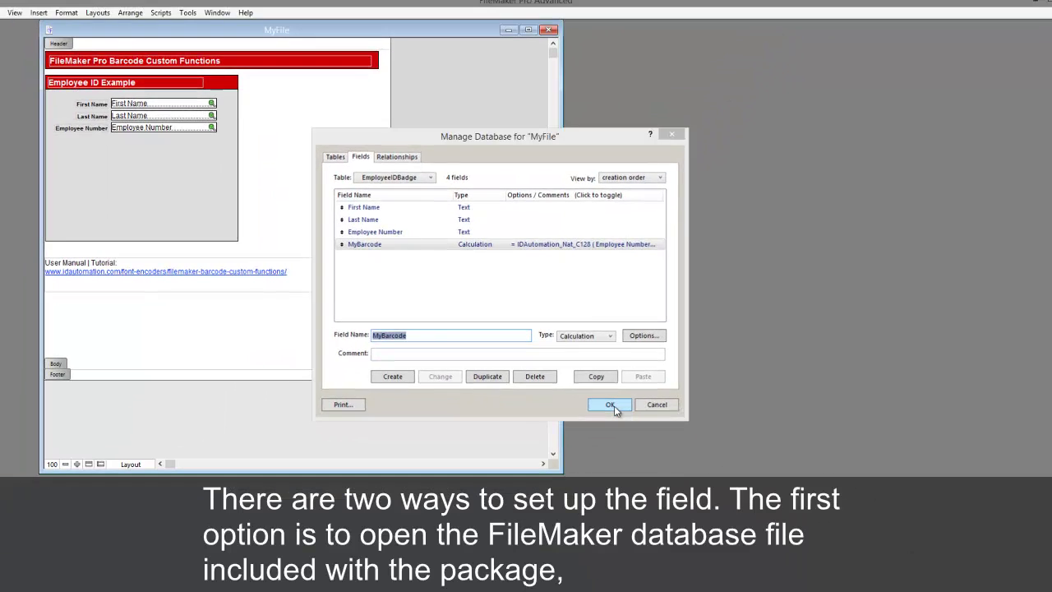
click(701, 499)
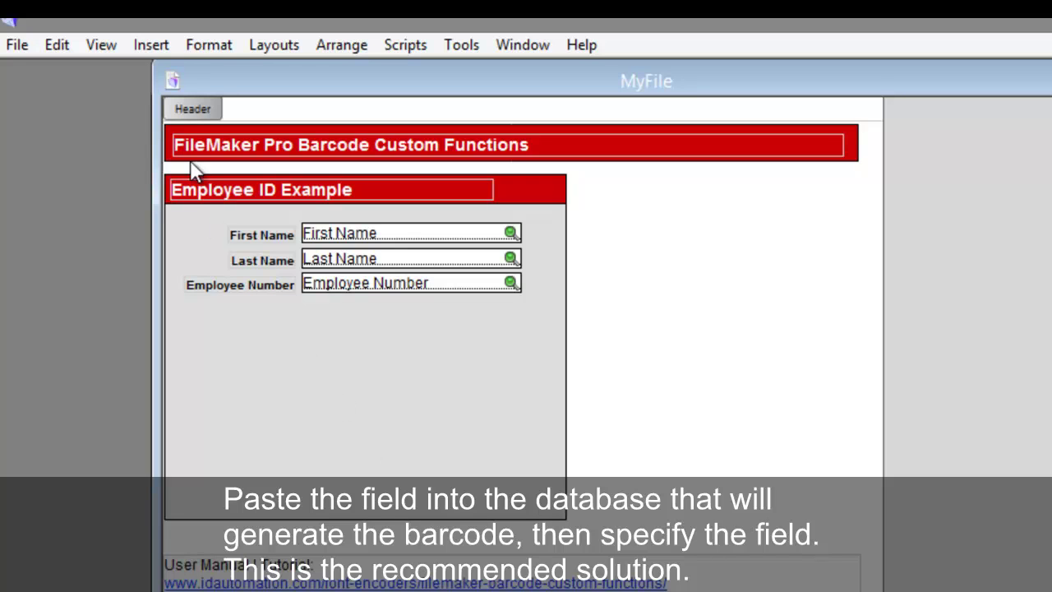
Place the MyBarcode field and its label below Employee Number on the layout.
click(154, 45)
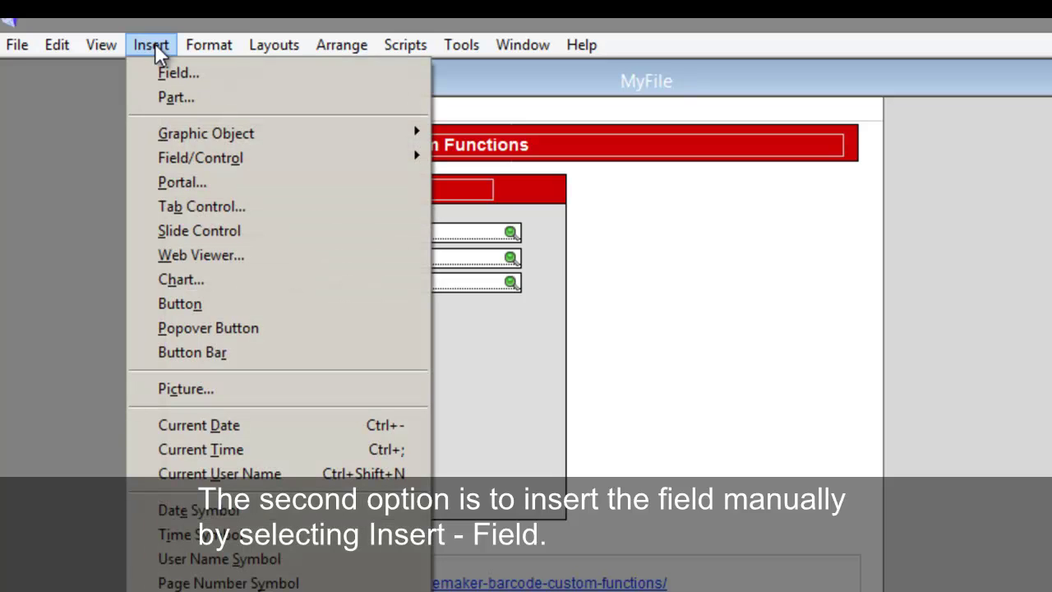
click(151, 72)
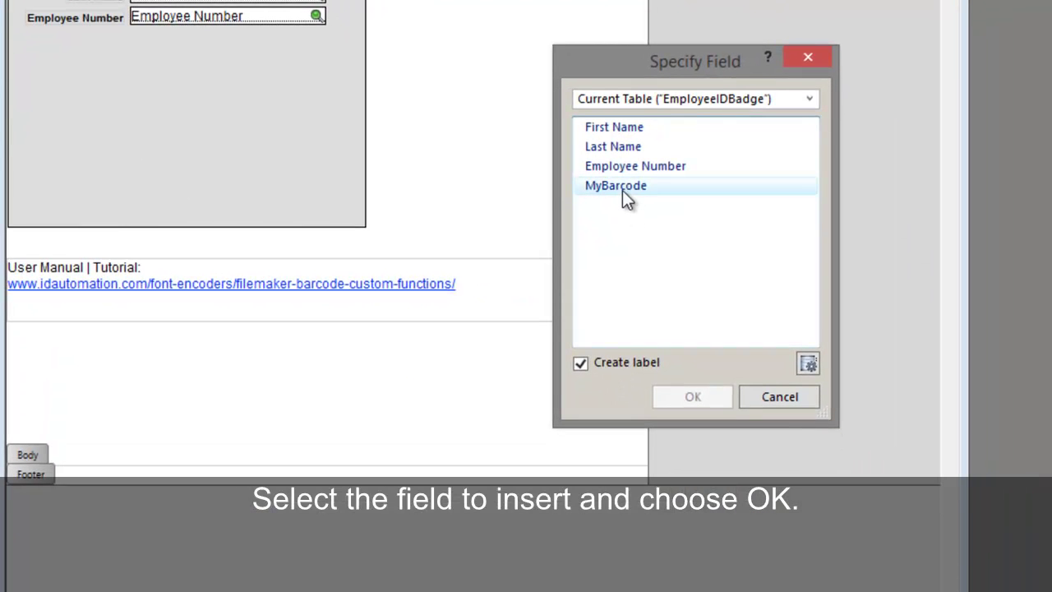
click(622, 188)
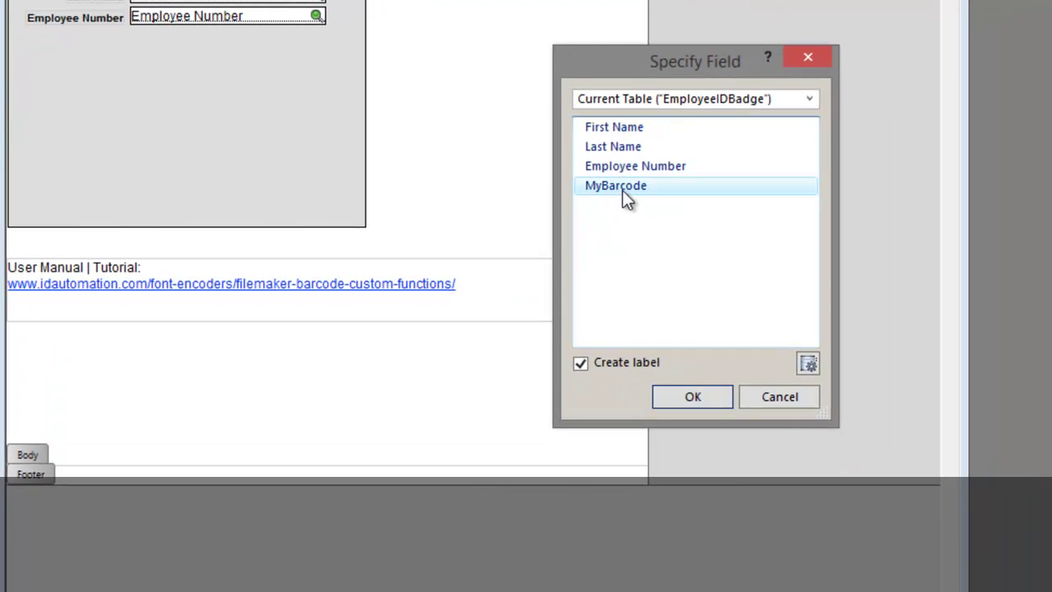
click(693, 404)
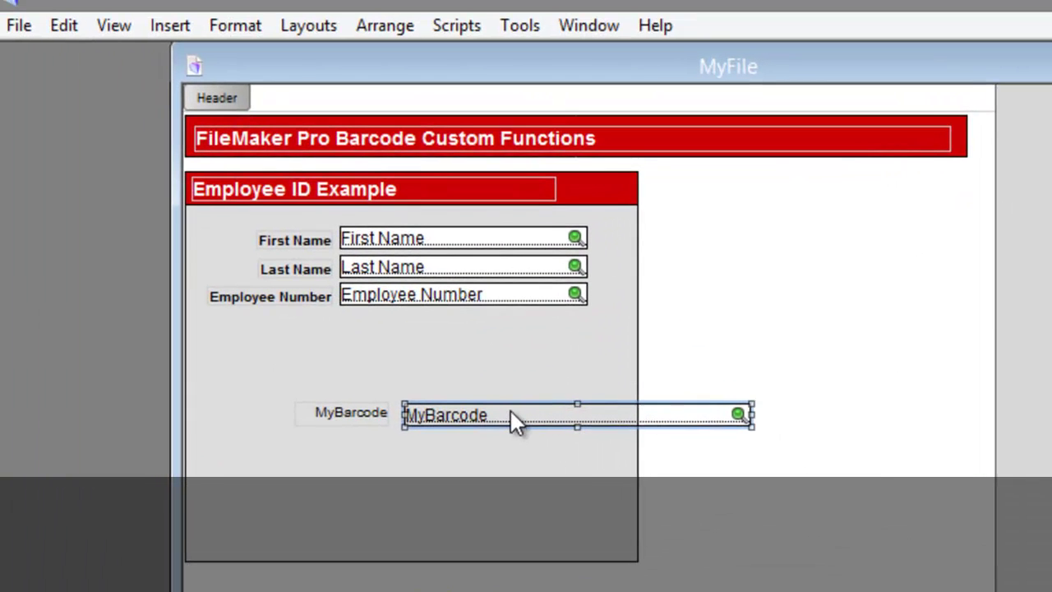
drag(511, 410, 343, 362)
drag(343, 415, 267, 329)
Stretch the MyBarcode field to about six lines tall.
click(419, 368)
click(411, 376)
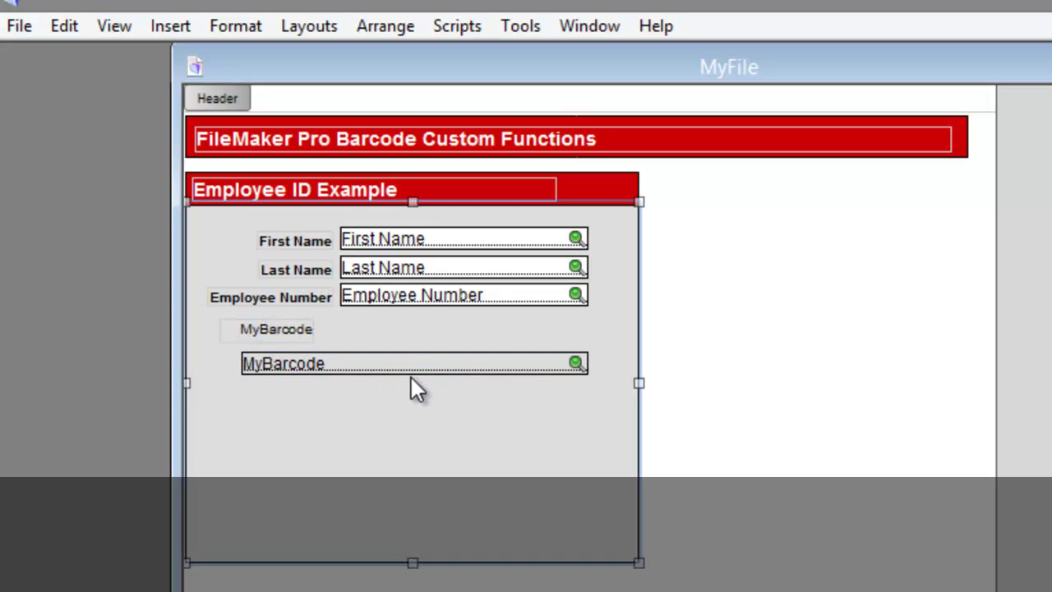
click(407, 369)
drag(412, 383, 411, 498)
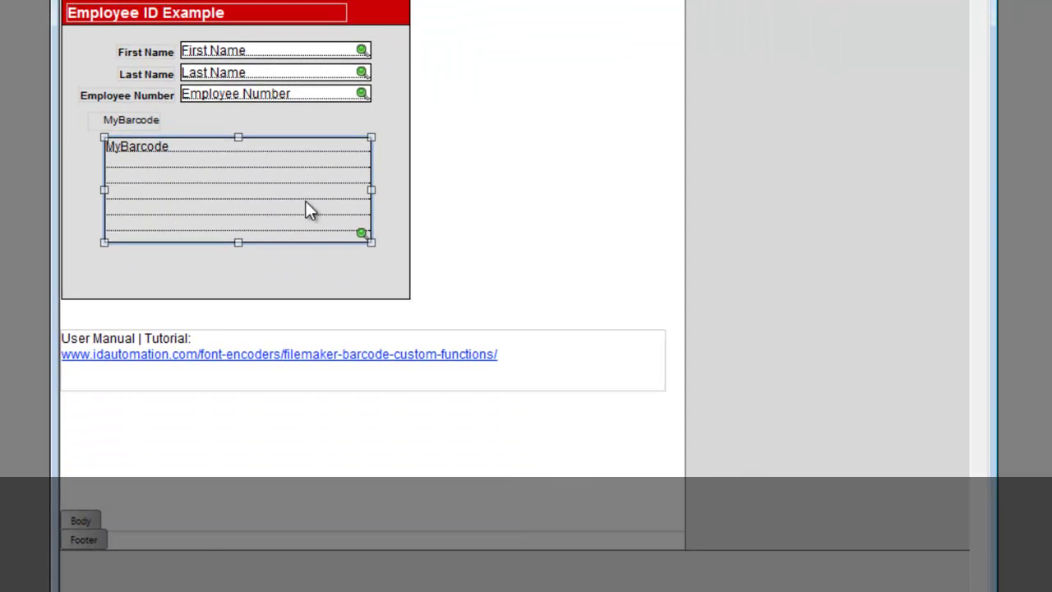
Change the MyBarcode field's fill color from grey to white.
right_click(325, 191)
mouse_move(383, 456)
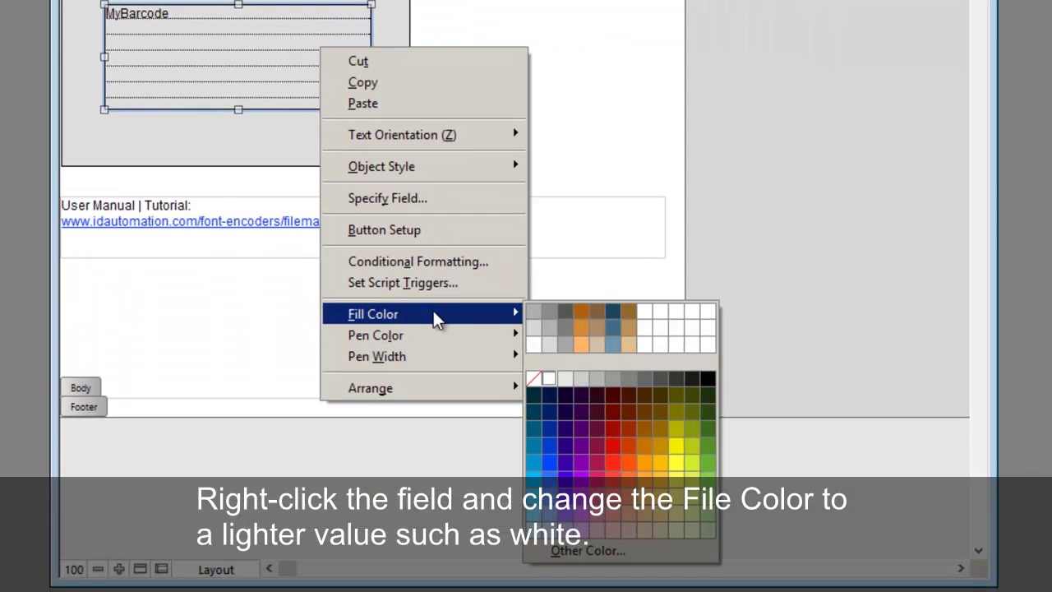
click(548, 378)
click(322, 163)
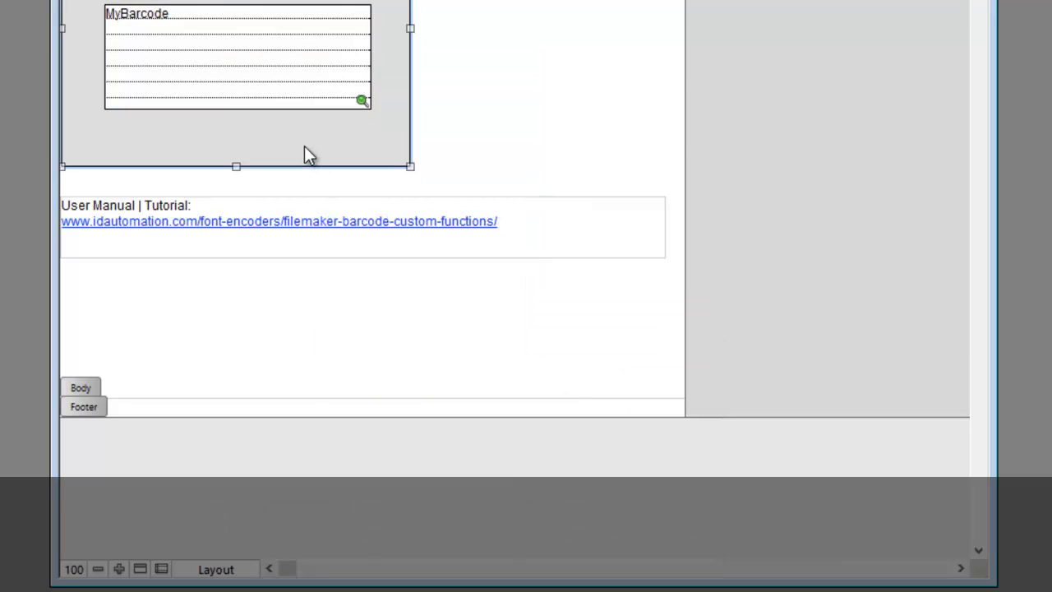
click(237, 65)
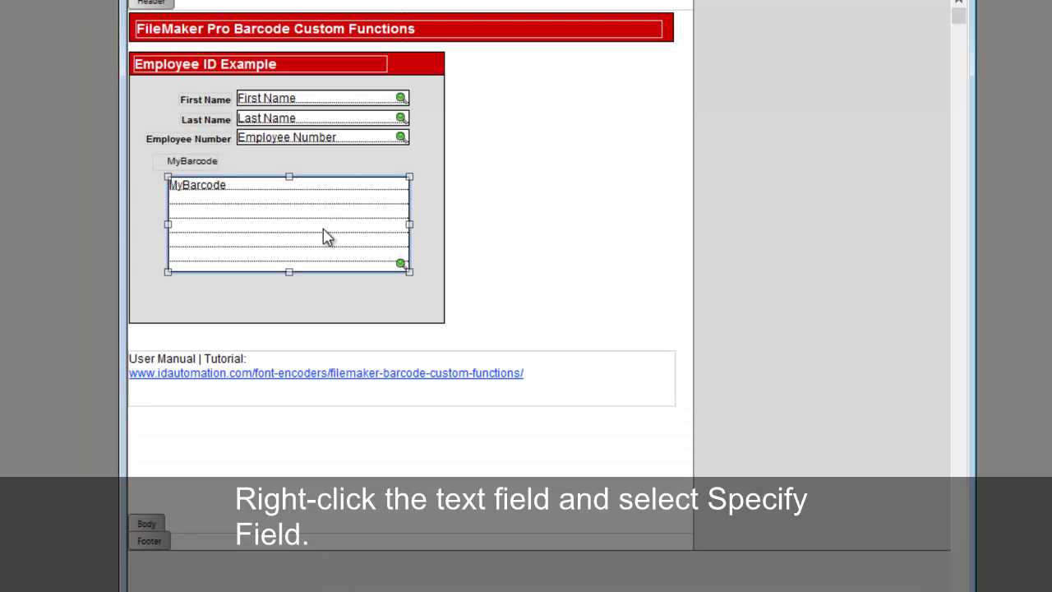
Confirm MyBarcode as the field shown in the box via Specify Field.
right_click(327, 238)
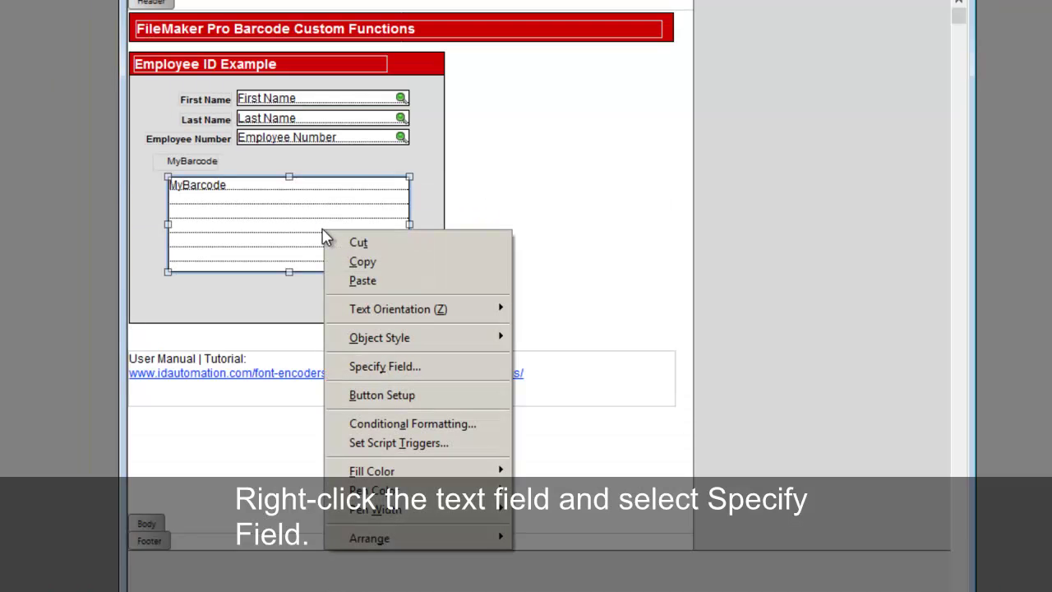
click(397, 369)
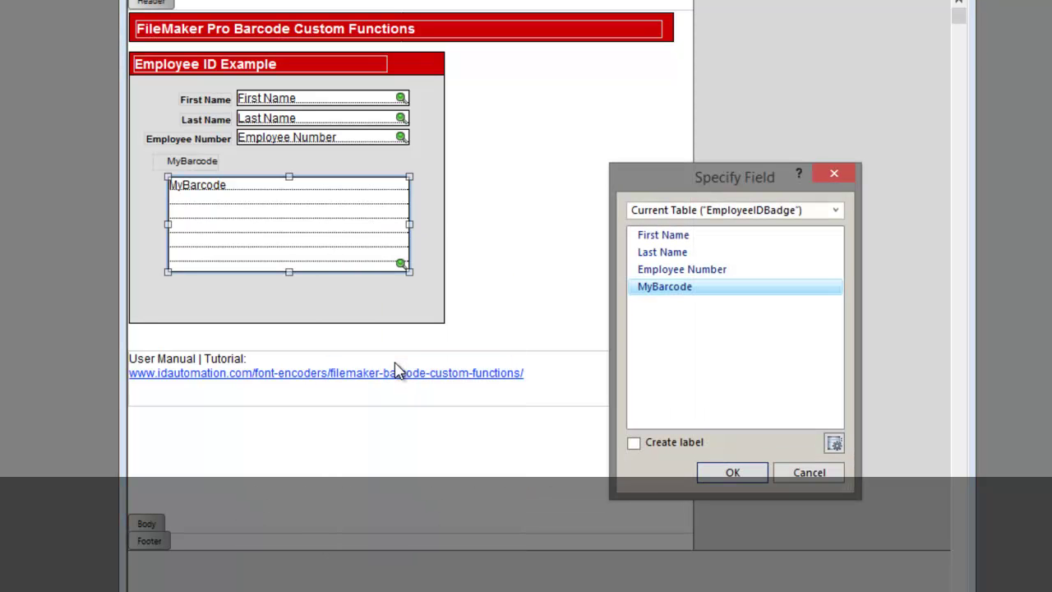
key(Return)
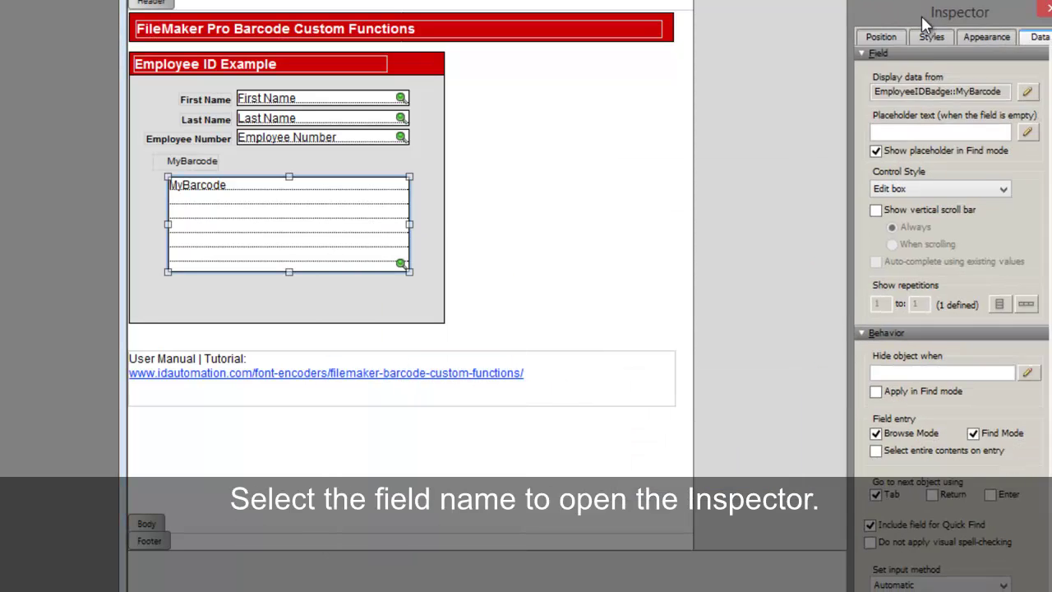
Show the Inspector's Appearance settings and scroll to the Text section (Arial 12).
drag(906, 20, 790, 2)
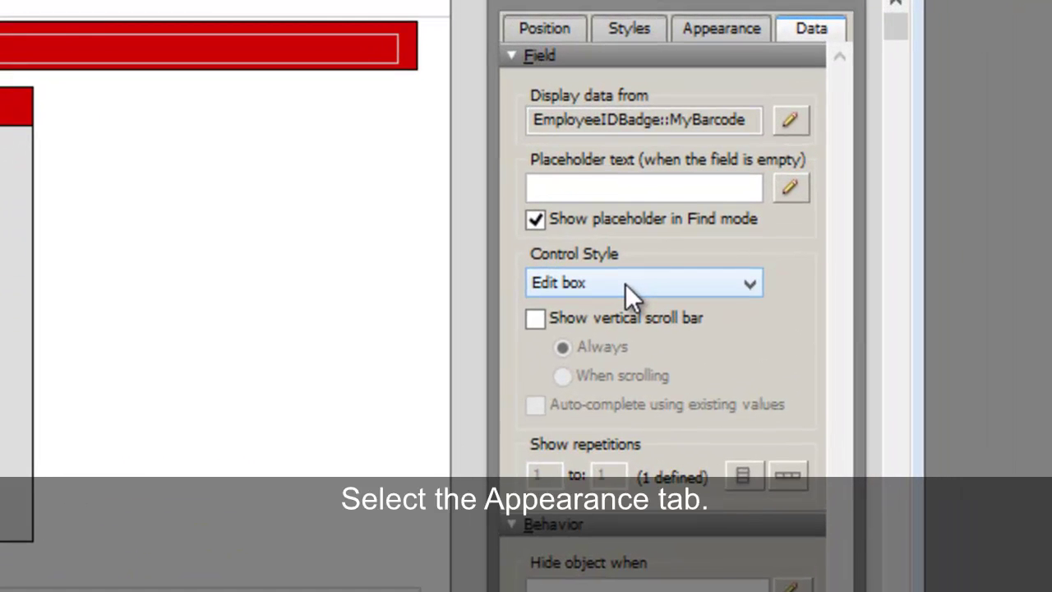
click(707, 32)
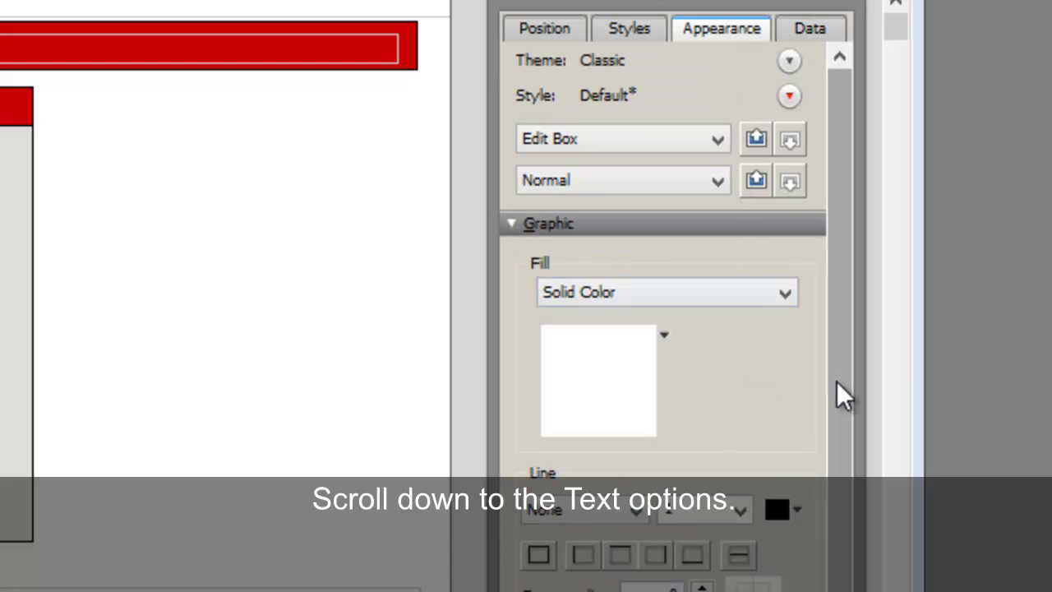
drag(836, 382, 831, 460)
scroll(832, 458, down, 10)
scroll(838, 175, down, 3)
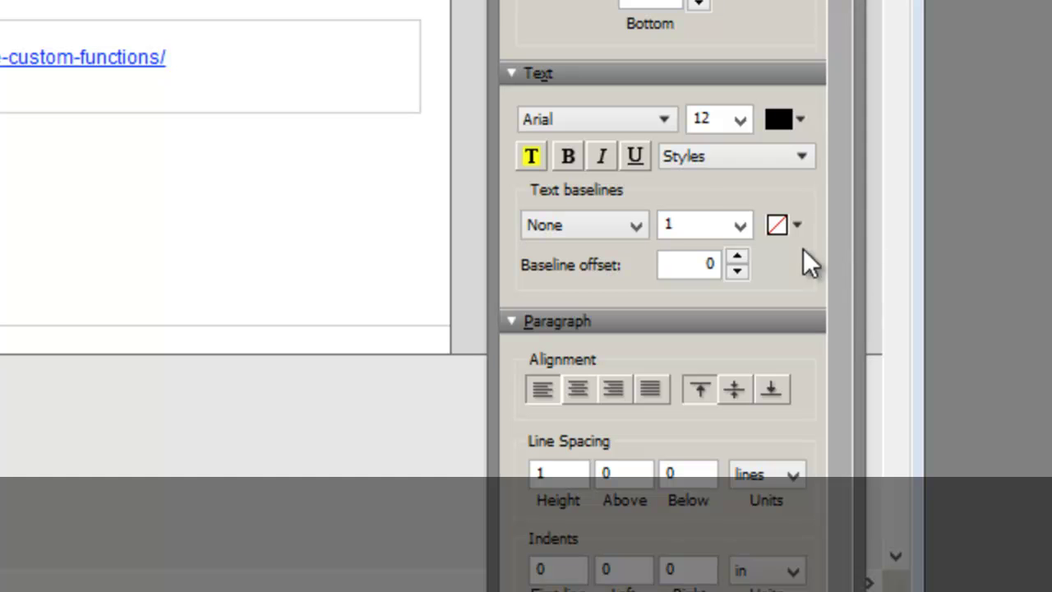
Change the MyBarcode text font from Arial 12 to Courier New at 4 pt.
click(663, 121)
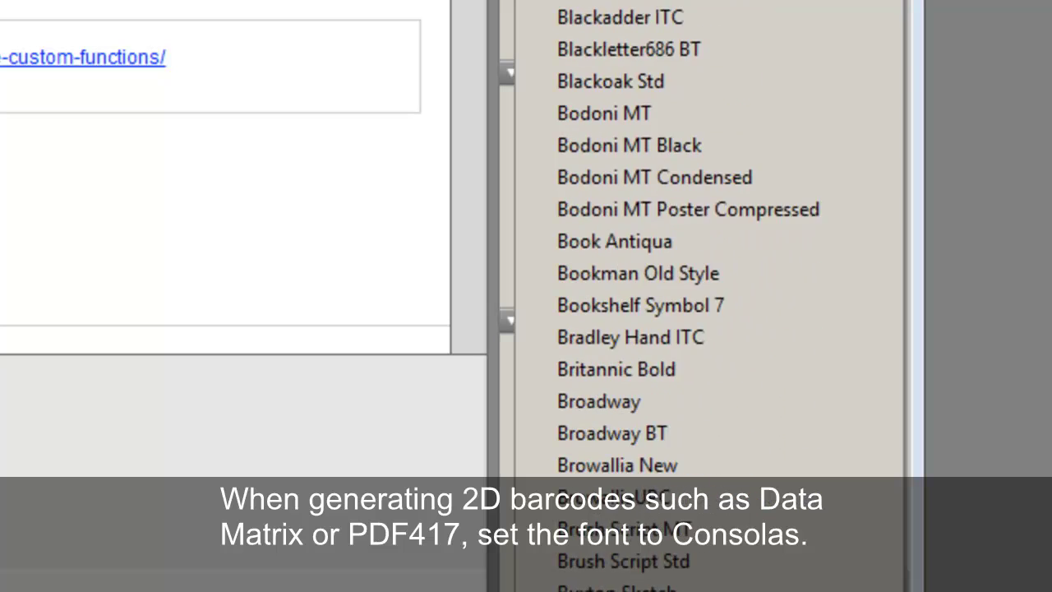
scroll(706, 296, down, 8)
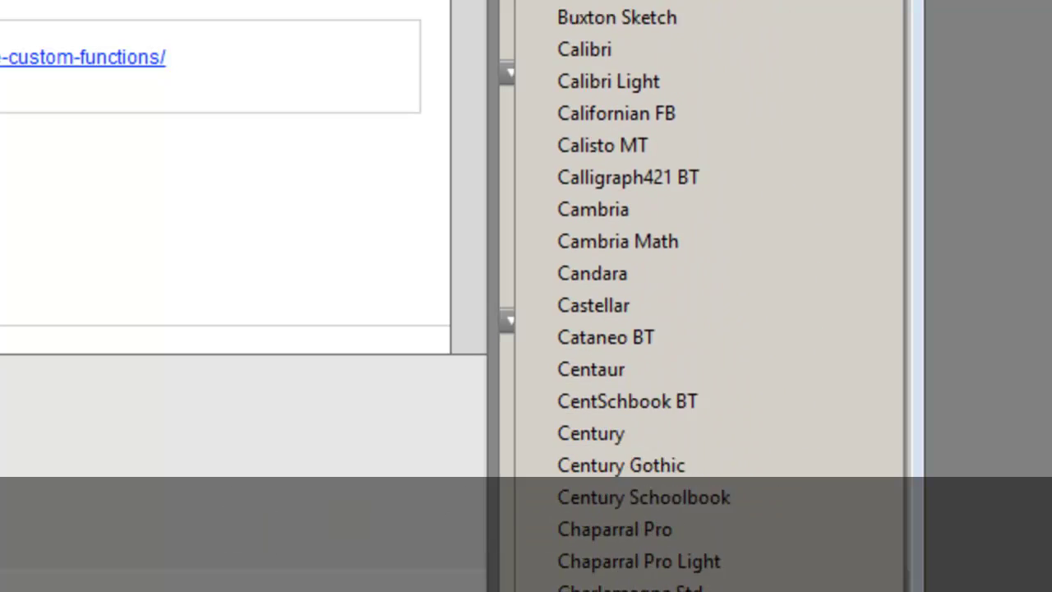
scroll(707, 493, down, 5)
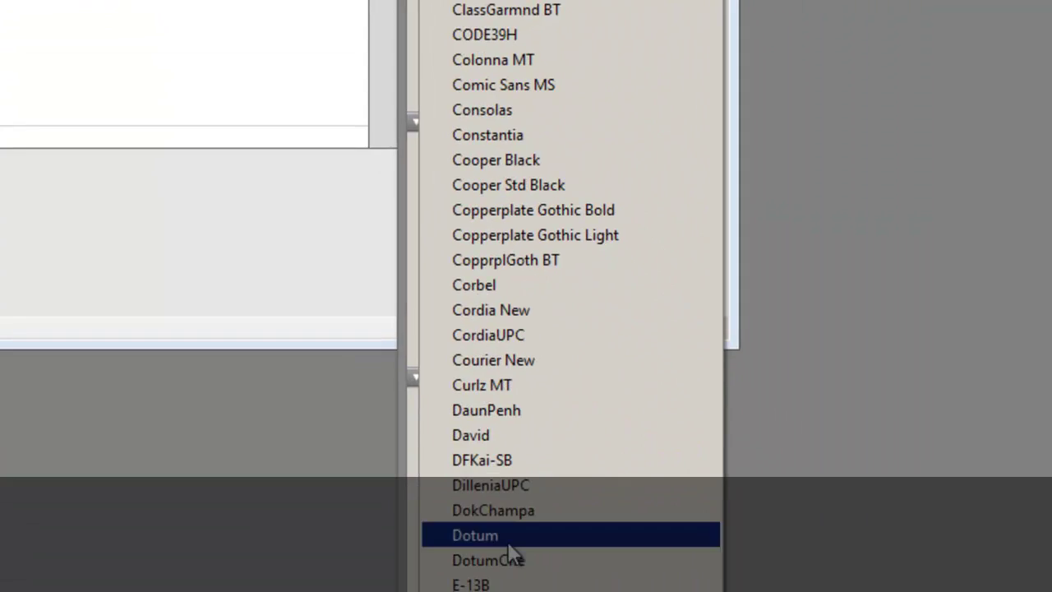
click(507, 362)
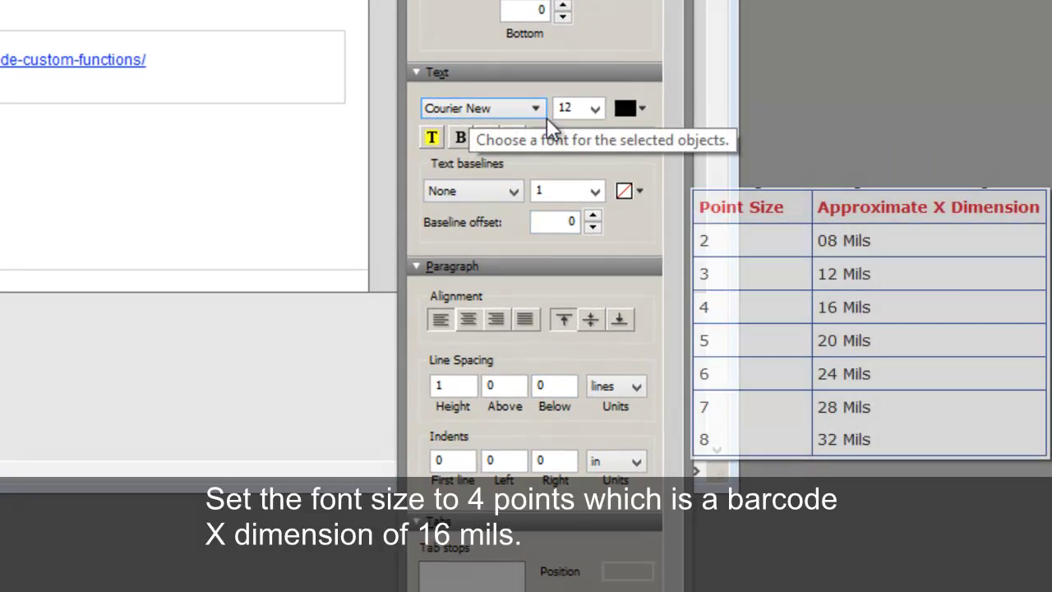
double_click(567, 107)
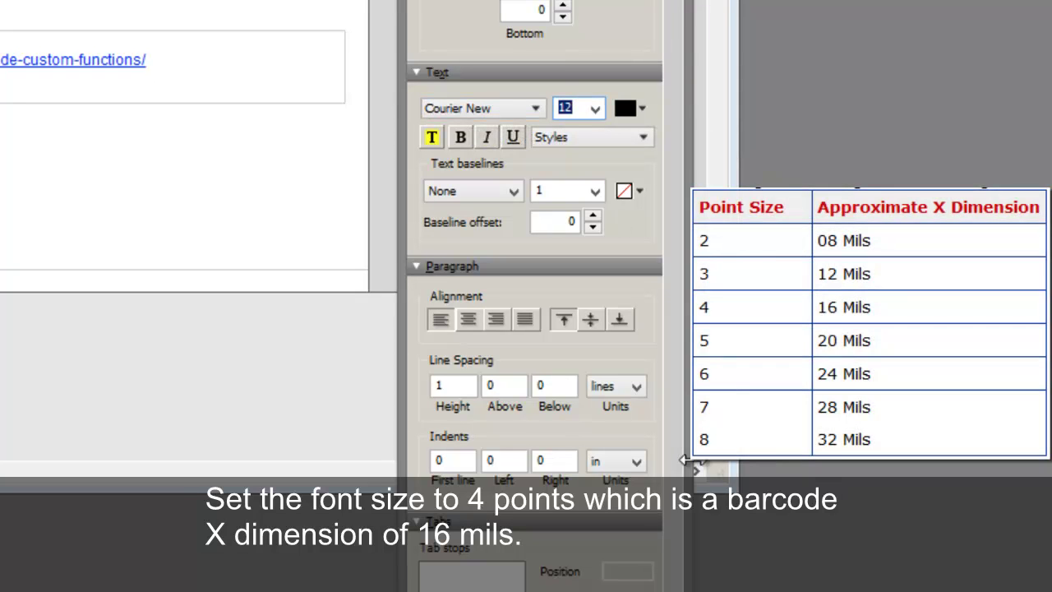
click(595, 108)
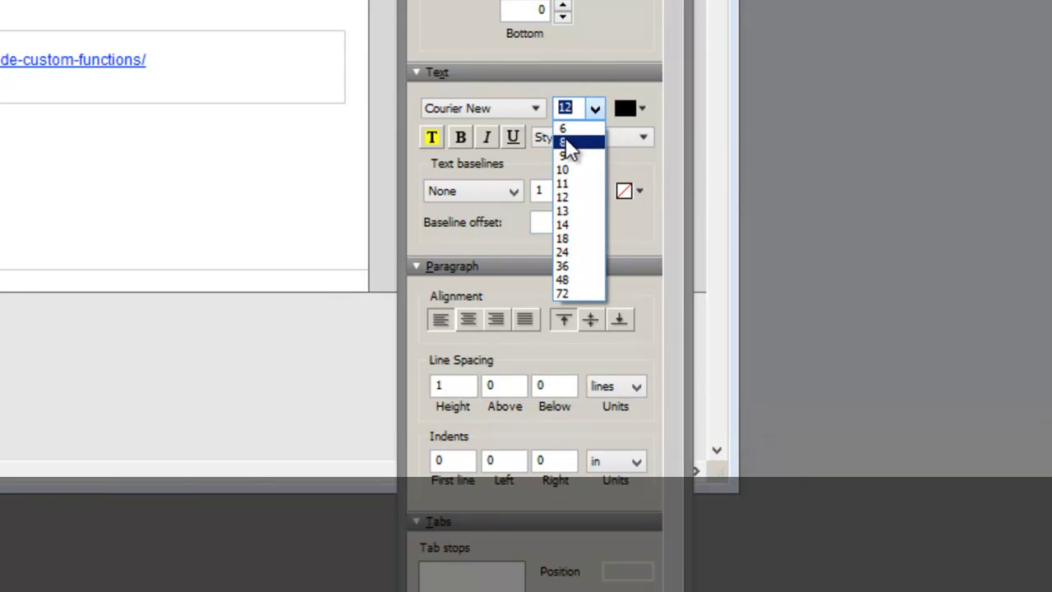
click(587, 106)
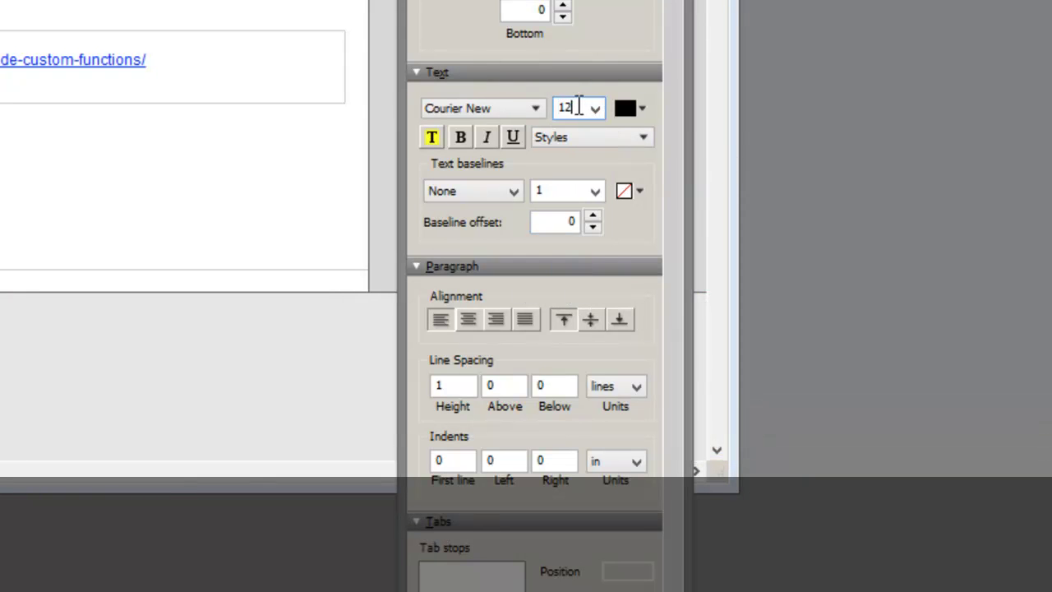
text(4)
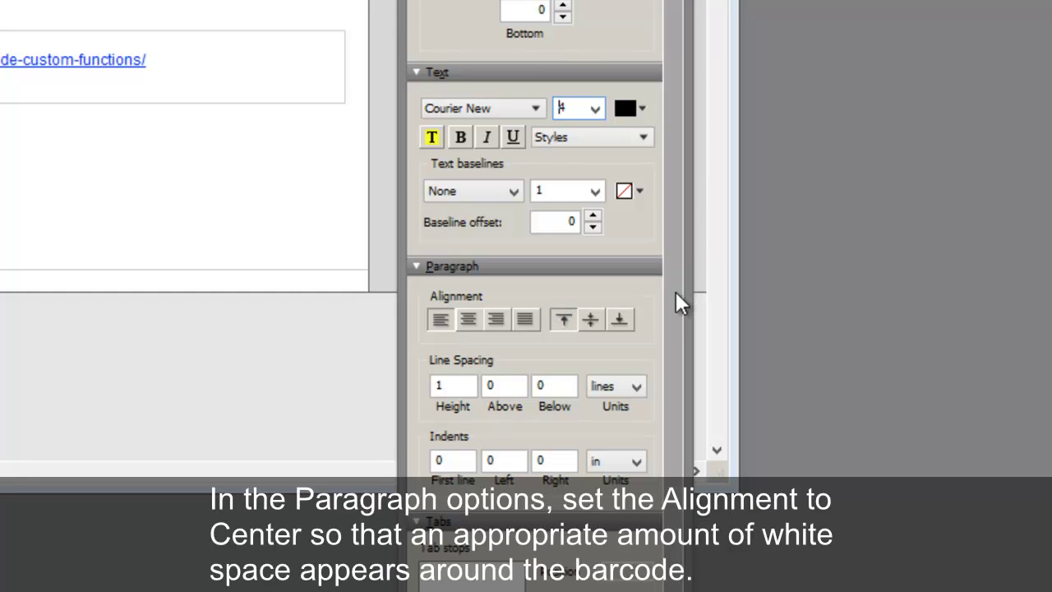
Center-align MyBarcode's text, set line spacing height to 0.98, and close the Inspector.
click(468, 320)
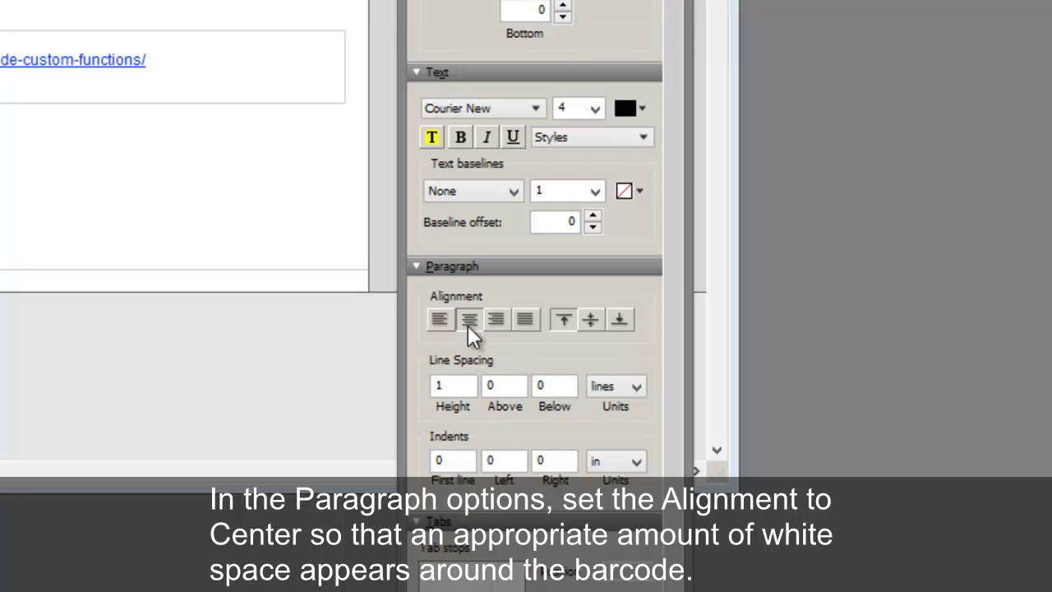
double_click(458, 384)
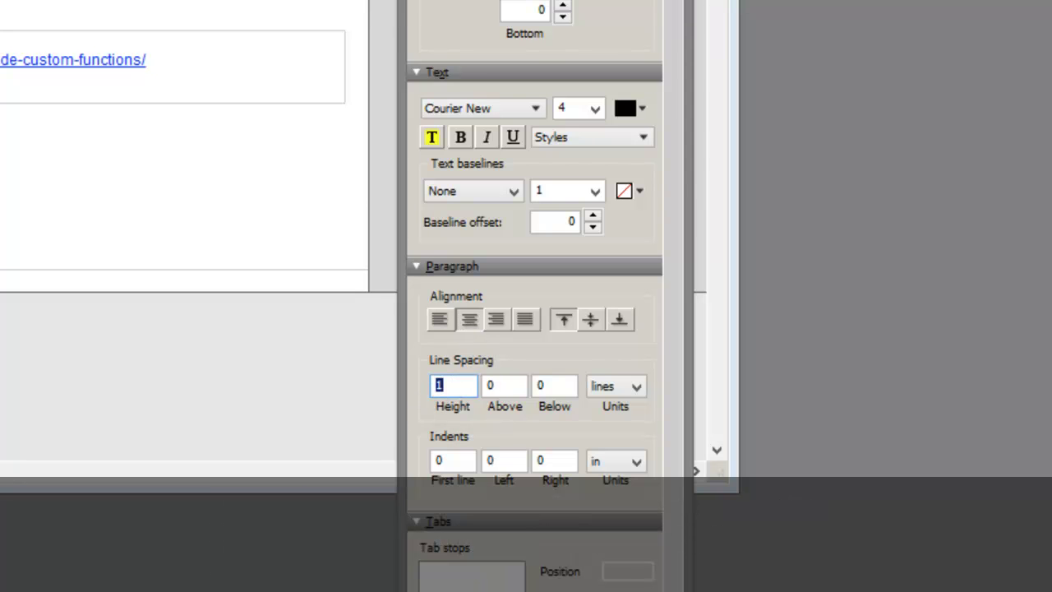
key(Return)
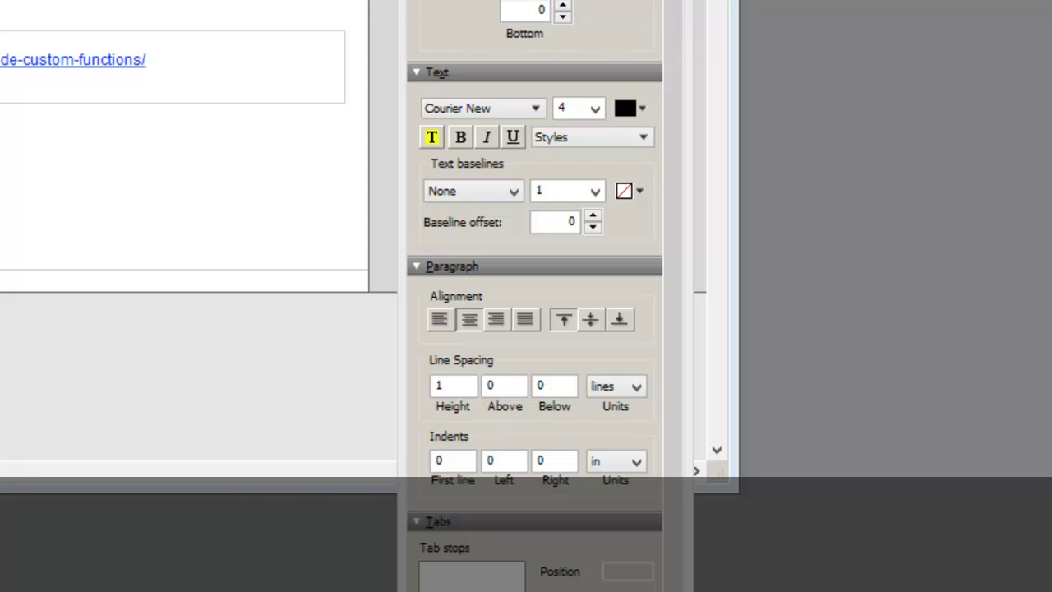
click(439, 384)
text(0.98)
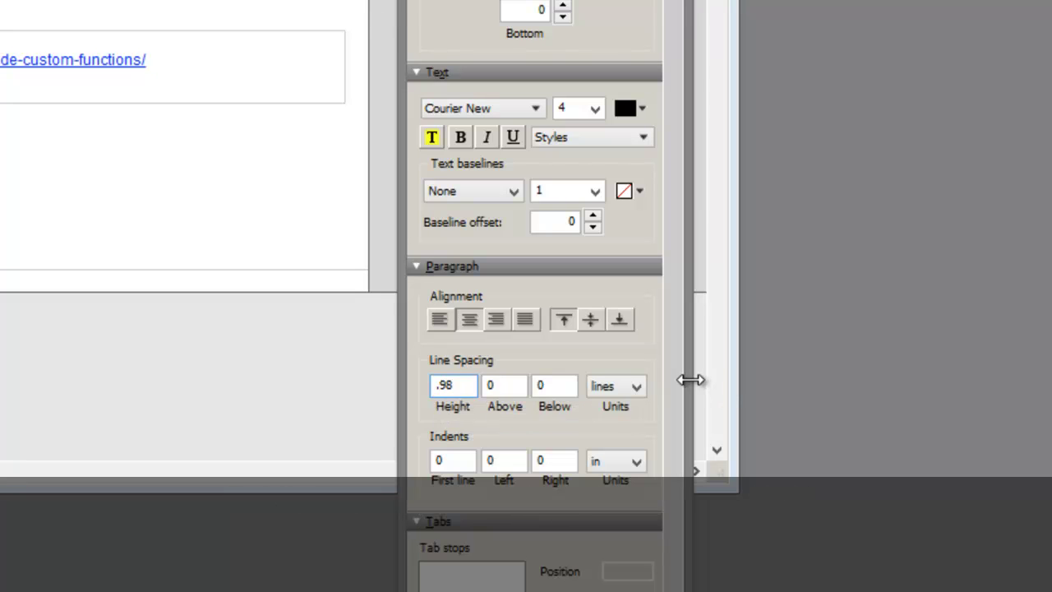
key(Return)
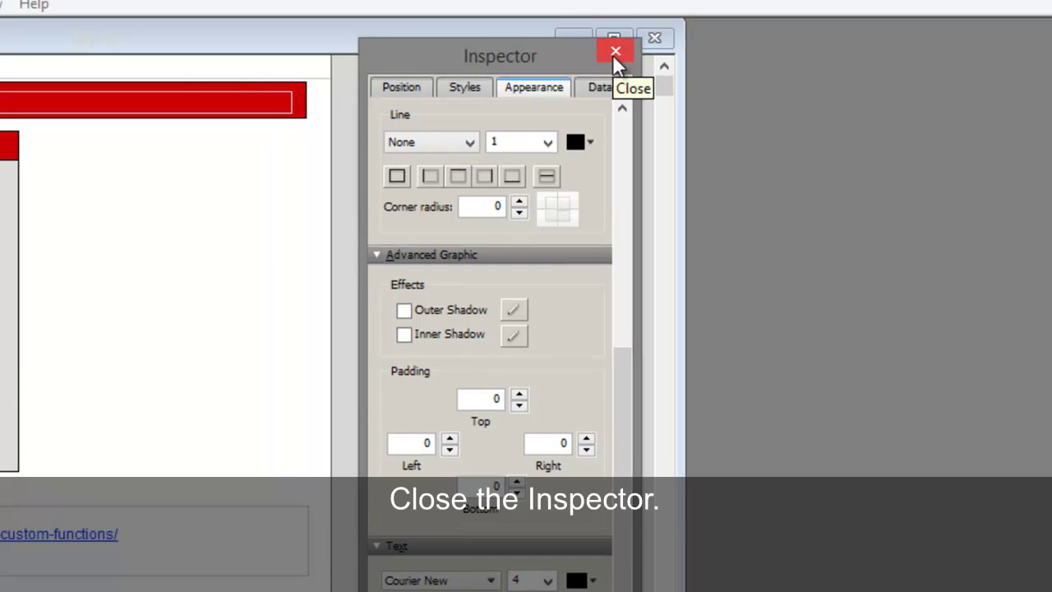
click(614, 53)
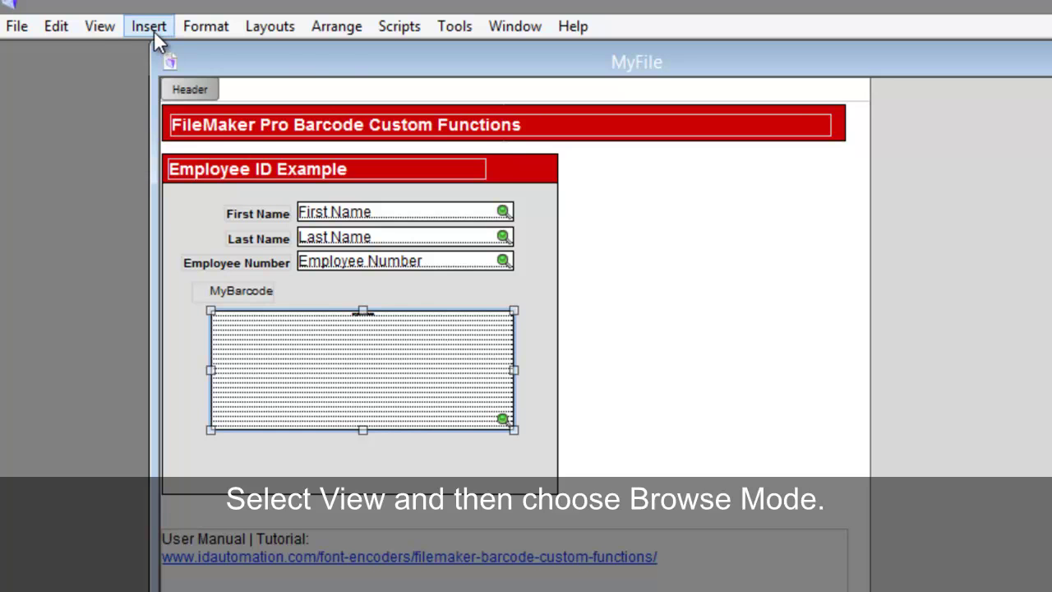
Switch the layout to Browse mode from the View menu.
click(100, 26)
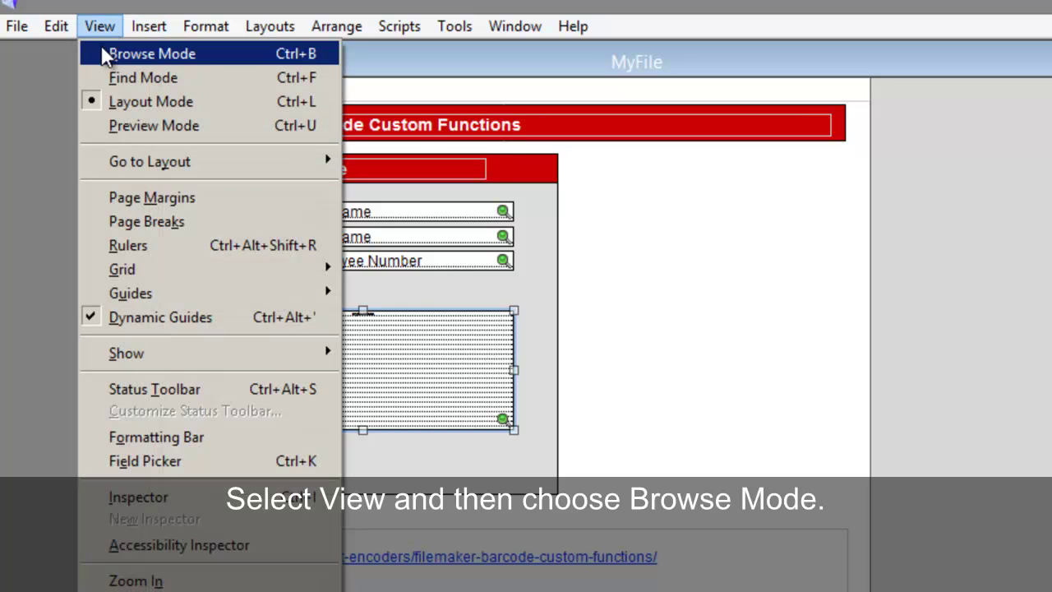
click(125, 54)
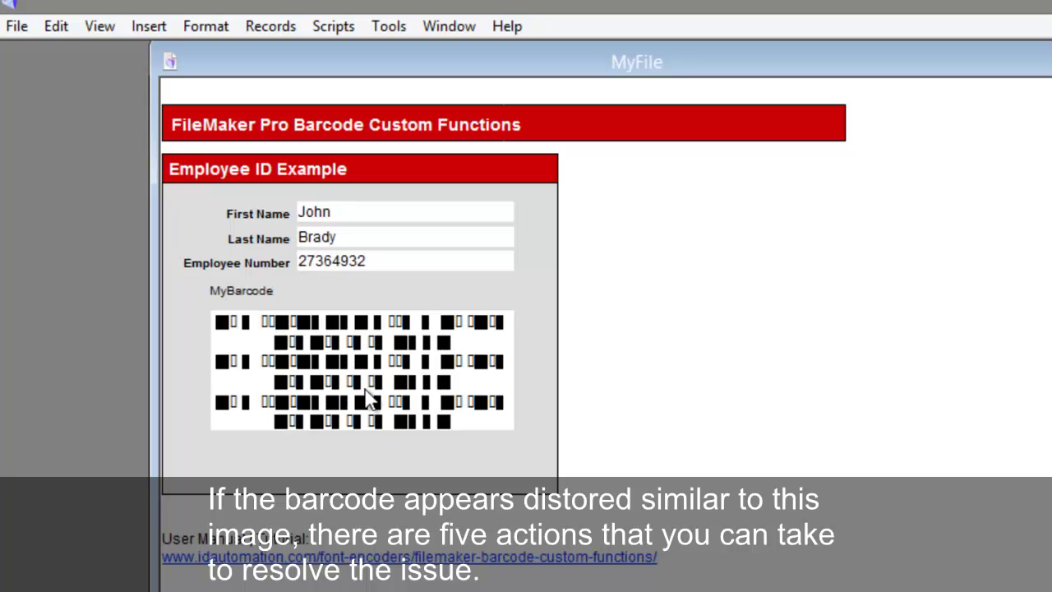
click(504, 425)
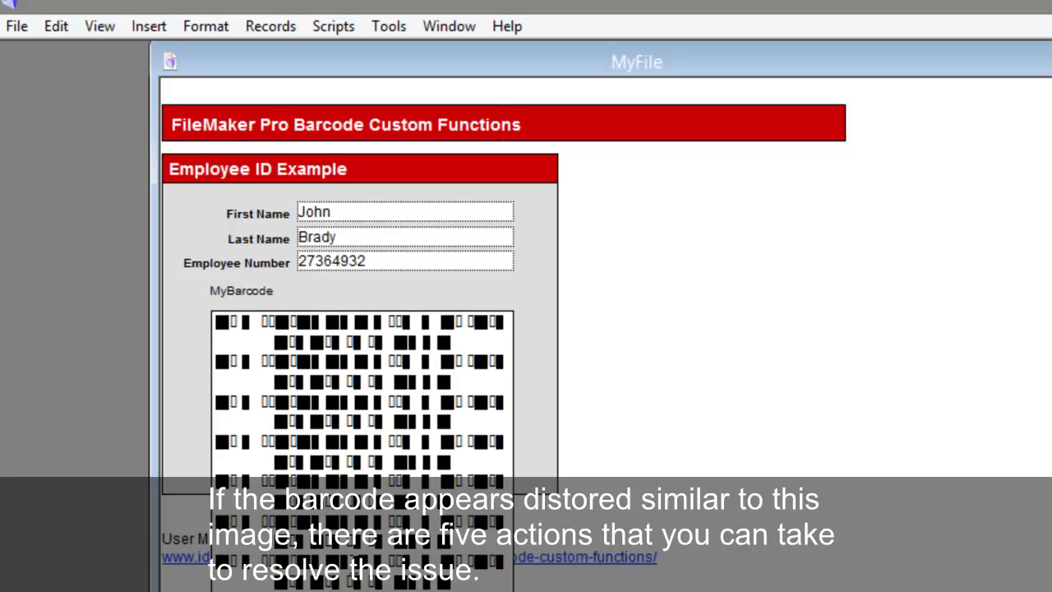